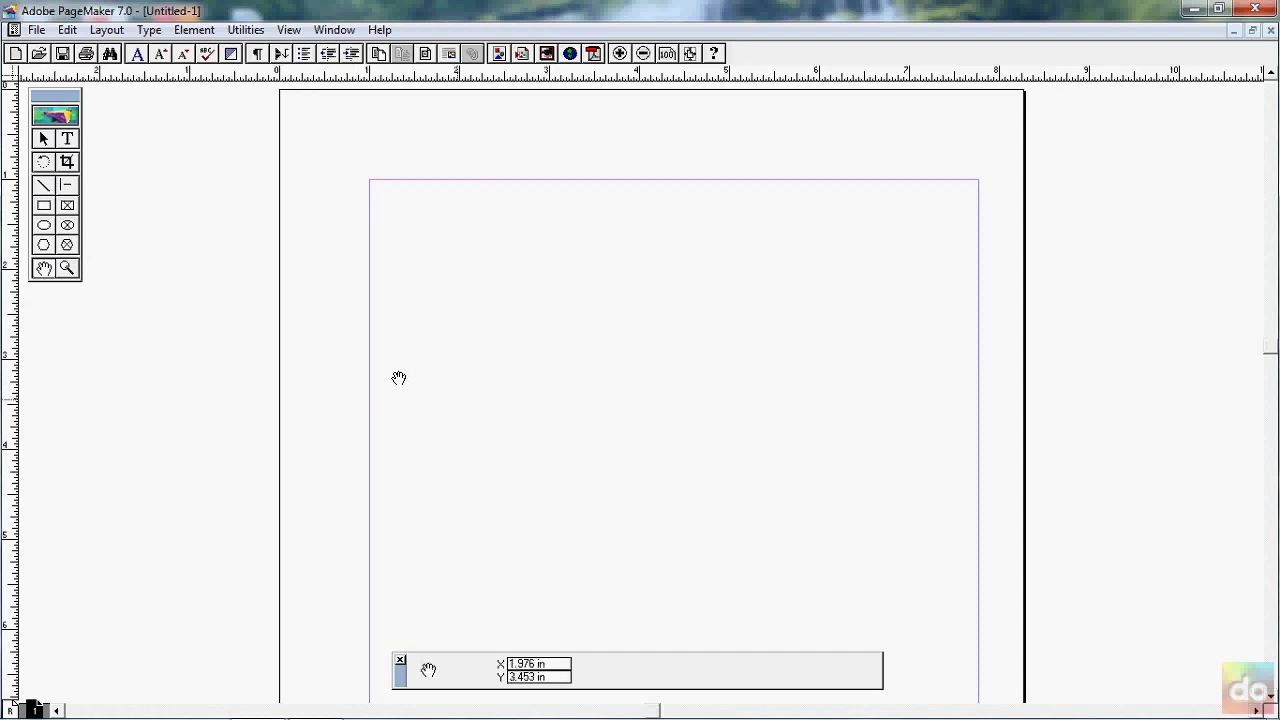
- Select the Text tool so the Control palette shows Times New Roman 12 pt character options
left_click(67, 139)
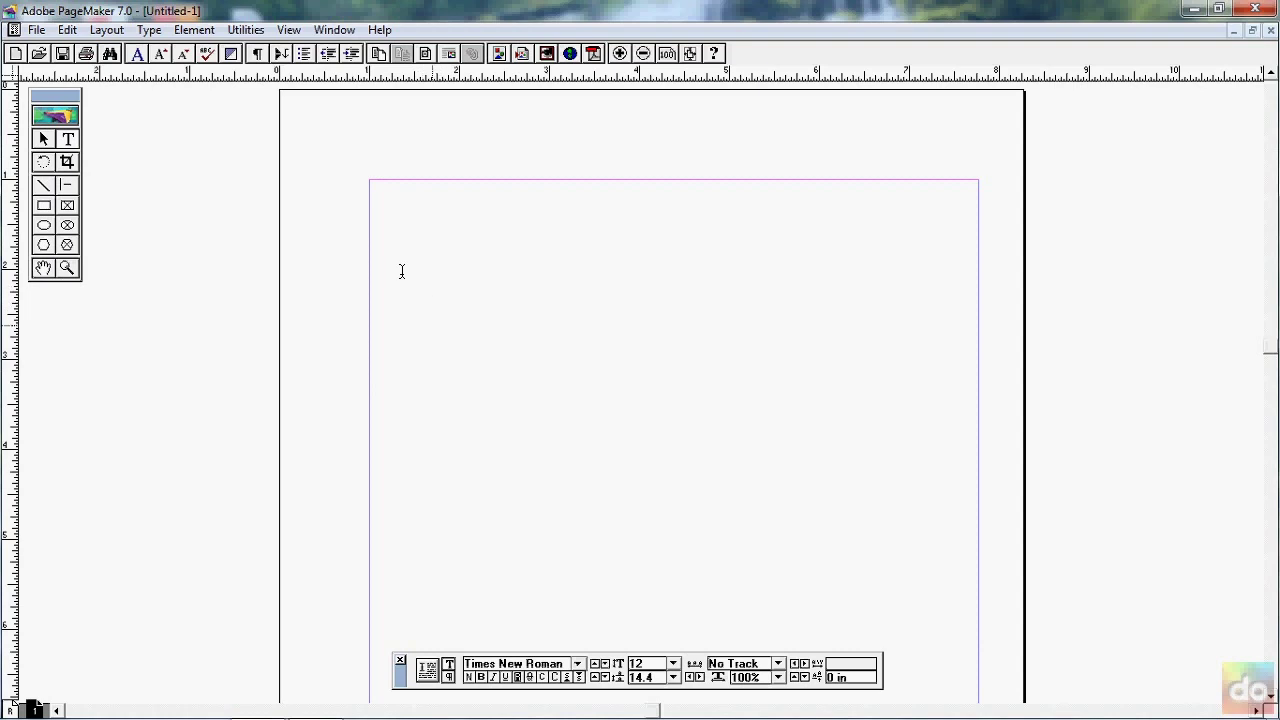
- Switch to the Pointer tool, then back to the Text tool
left_click(43, 141)
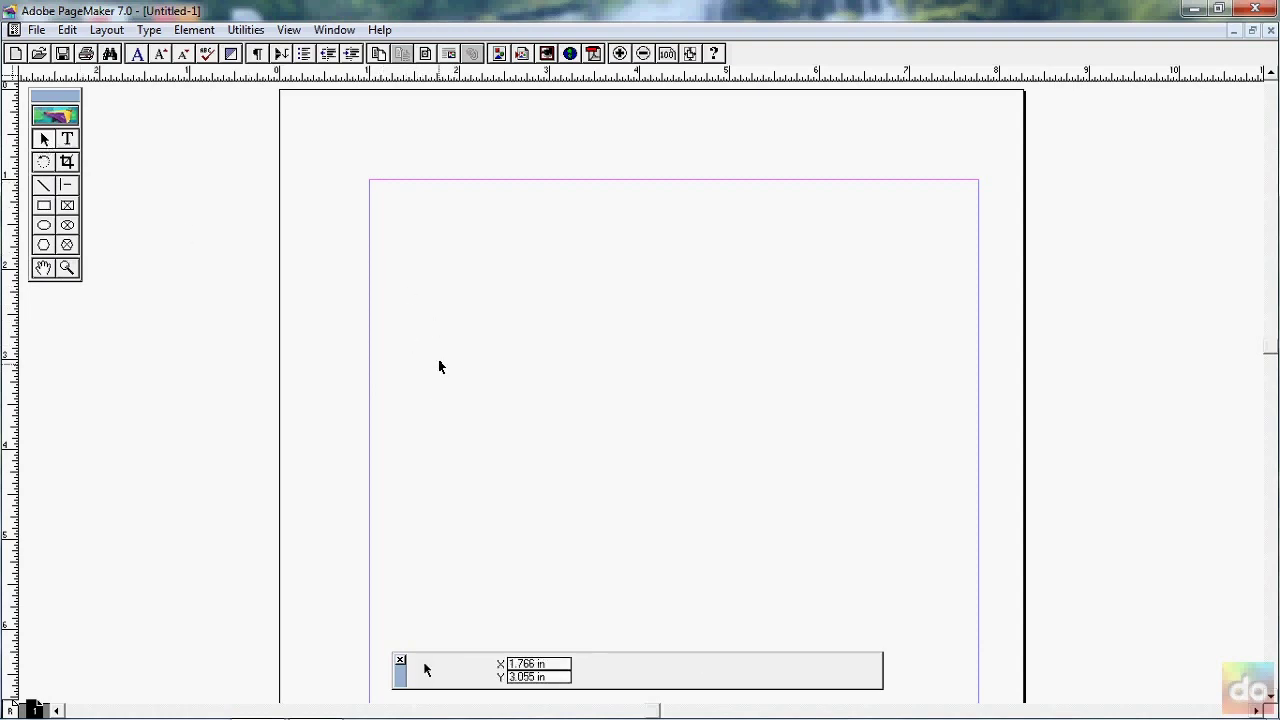
left_click(67, 140)
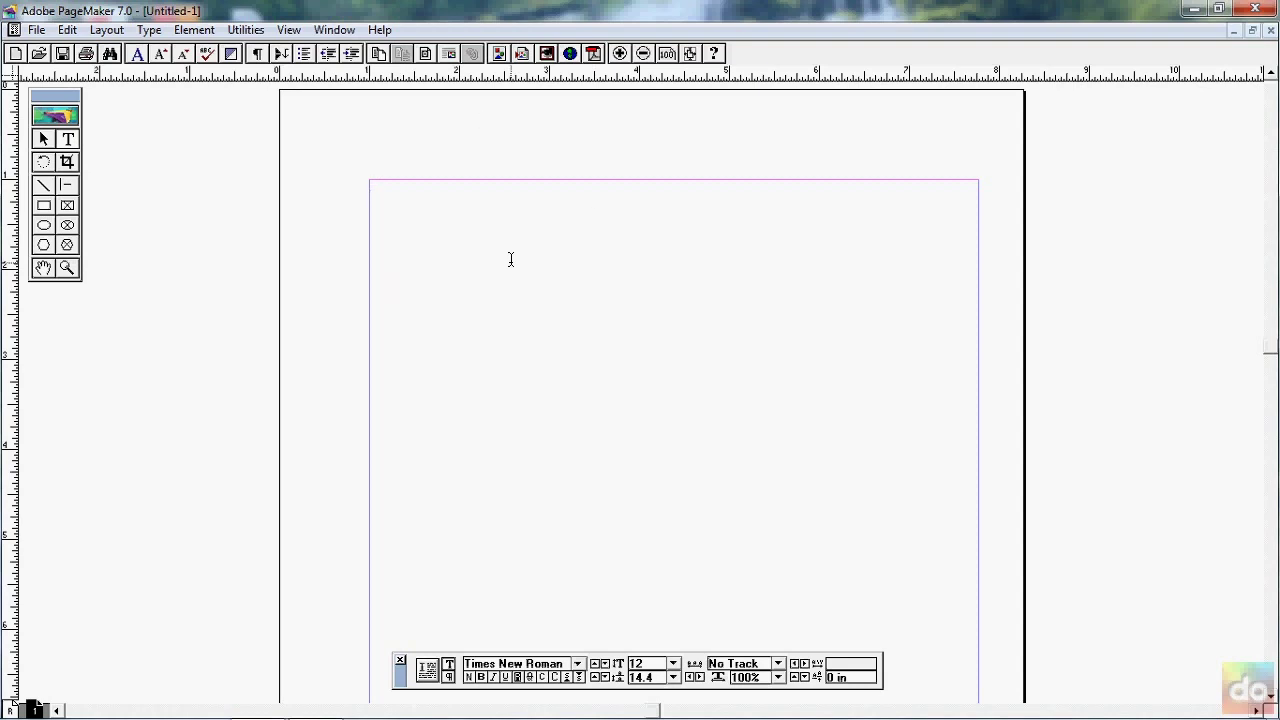
left_click(150, 30)
mouse_move(175, 51)
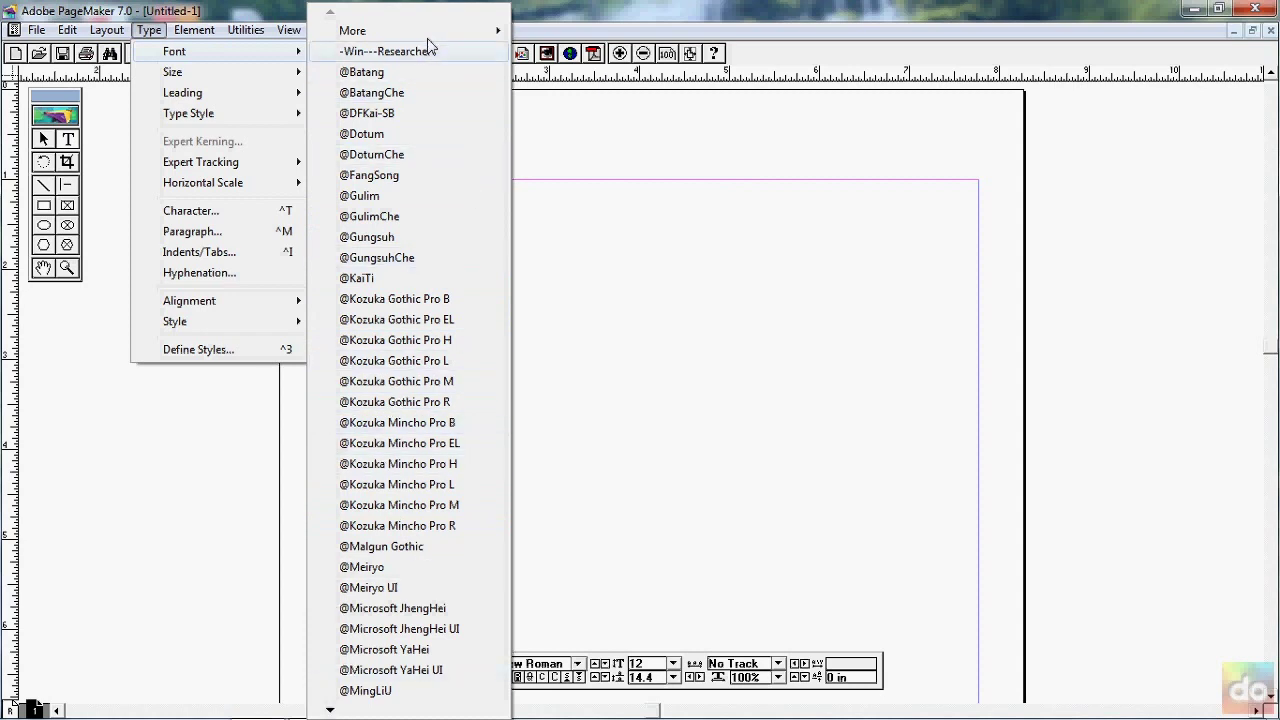
mouse_move(431, 34)
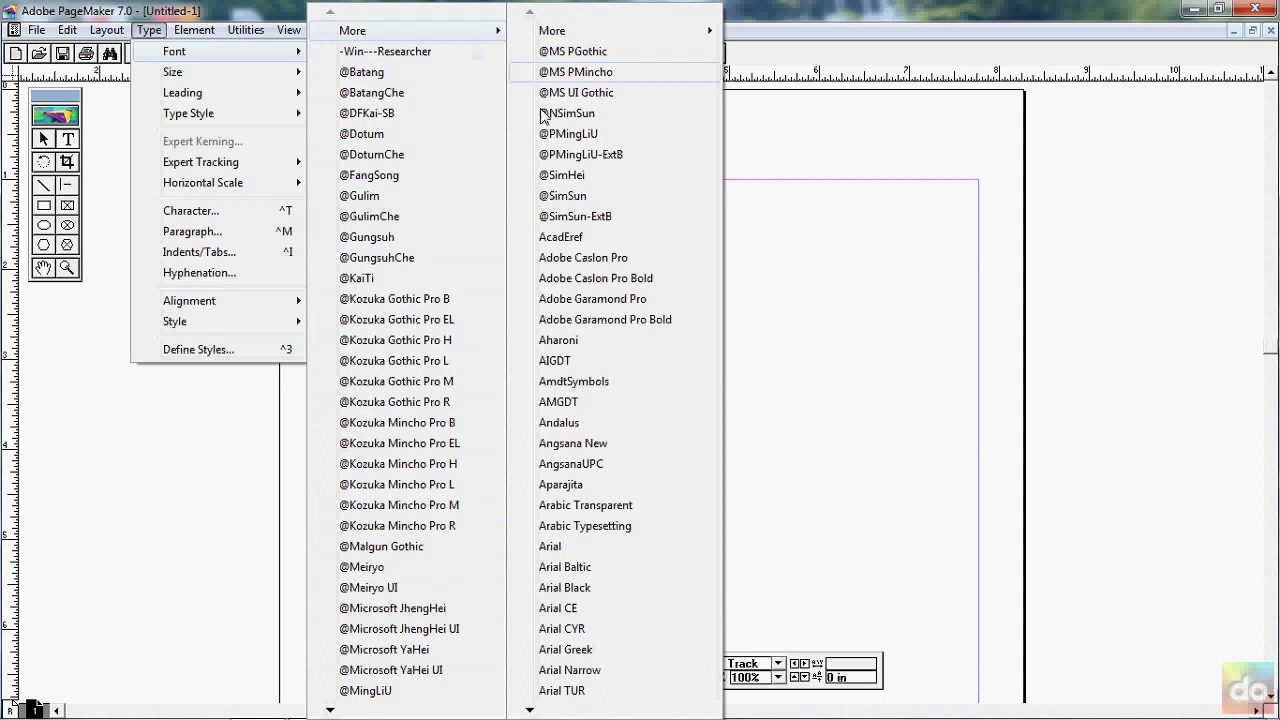
mouse_move(630, 32)
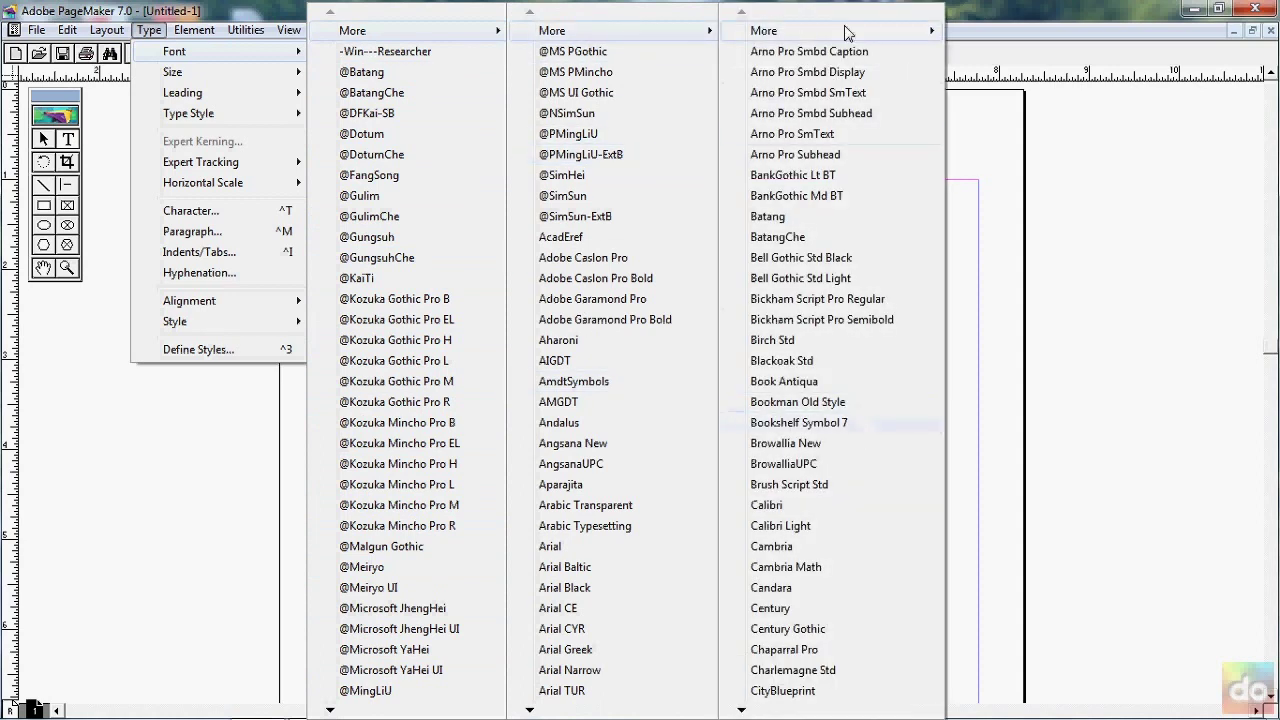
mouse_move(844, 30)
mouse_move(995, 30)
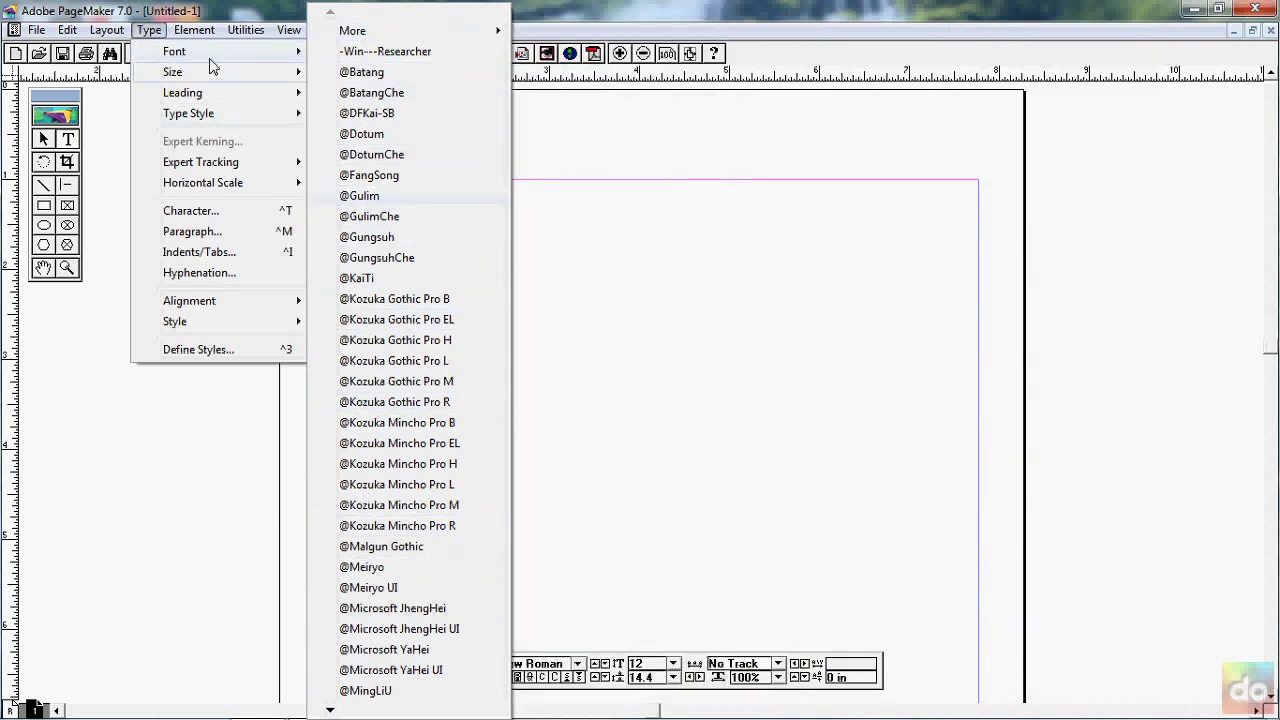
mouse_move(288, 29)
left_click(580, 38)
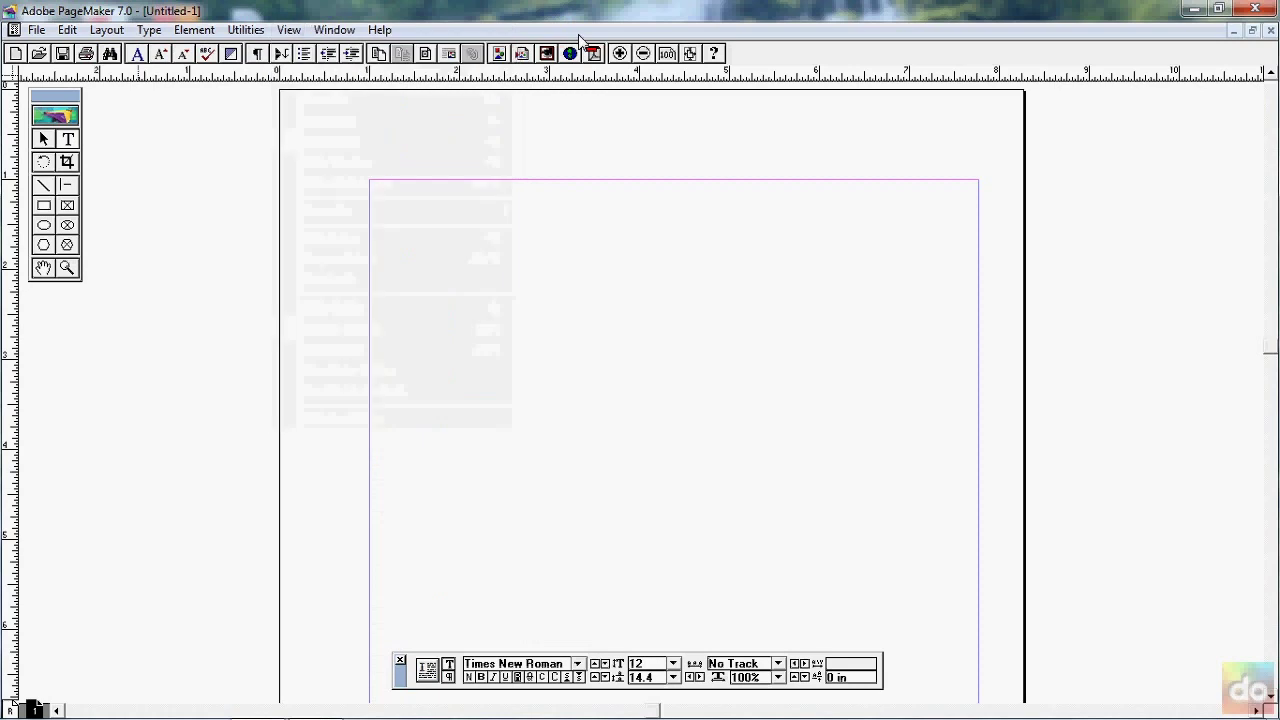
left_click(149, 29)
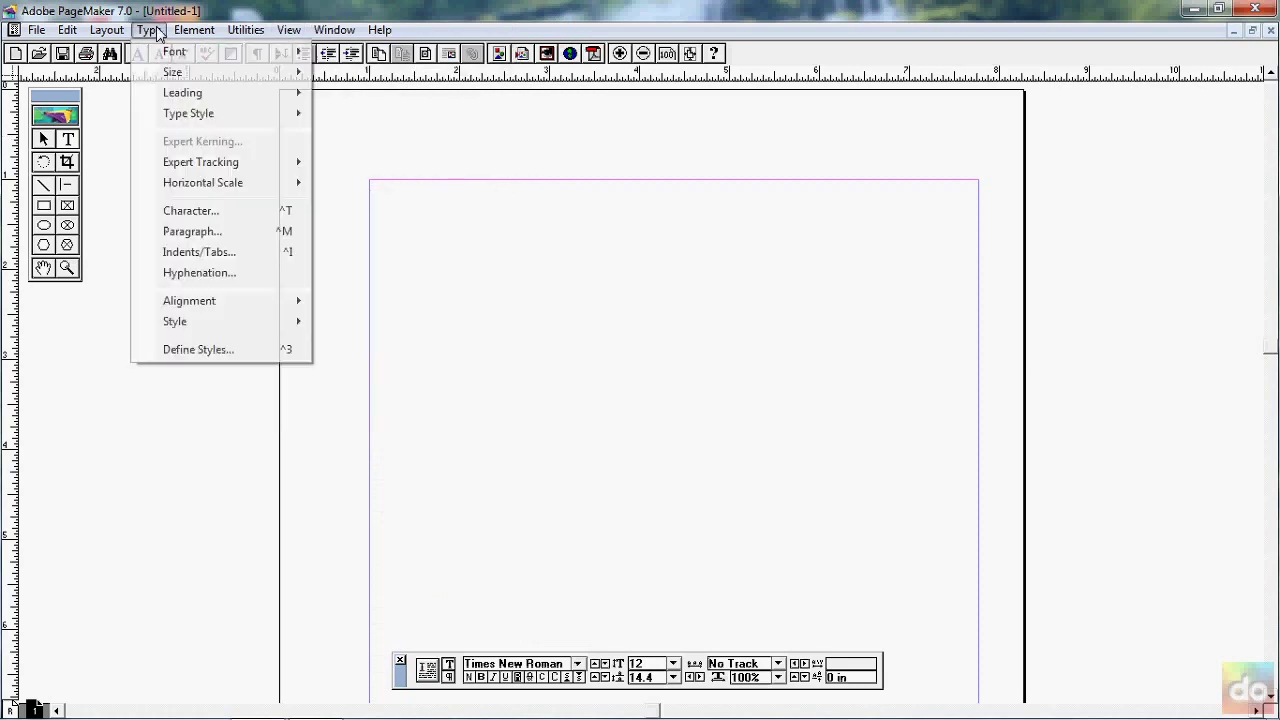
left_click(246, 210)
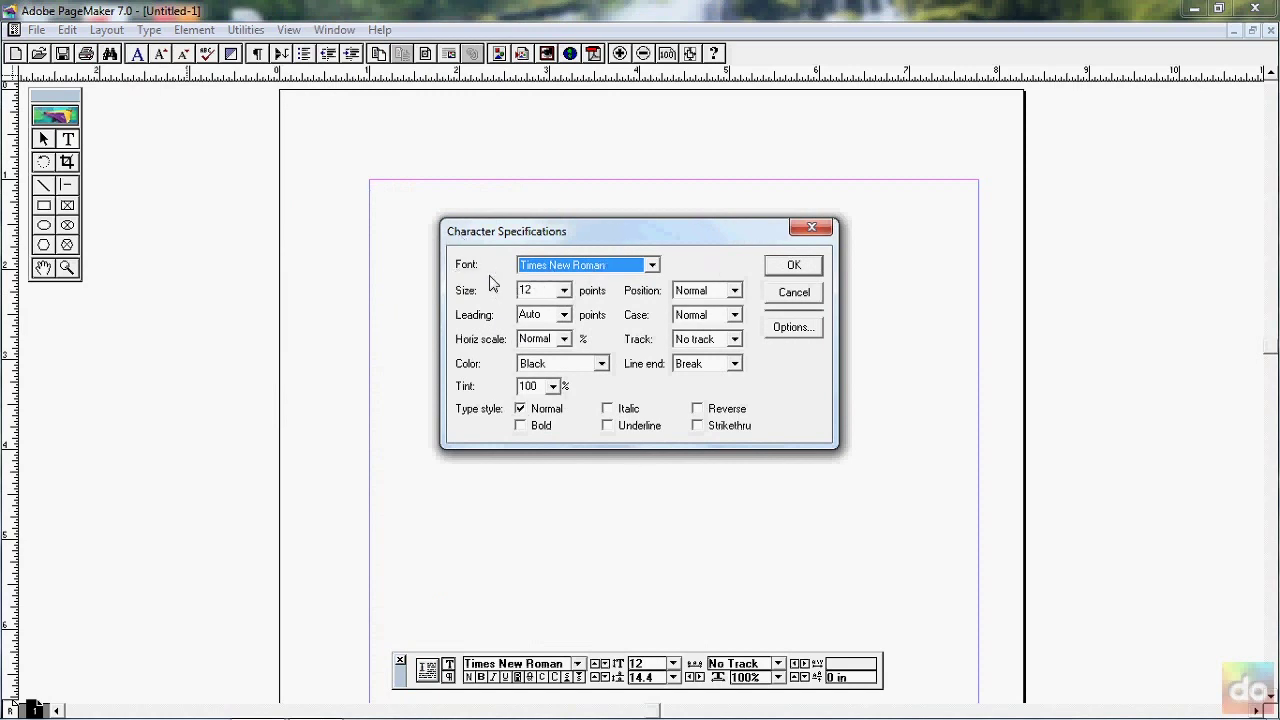
left_click(652, 265)
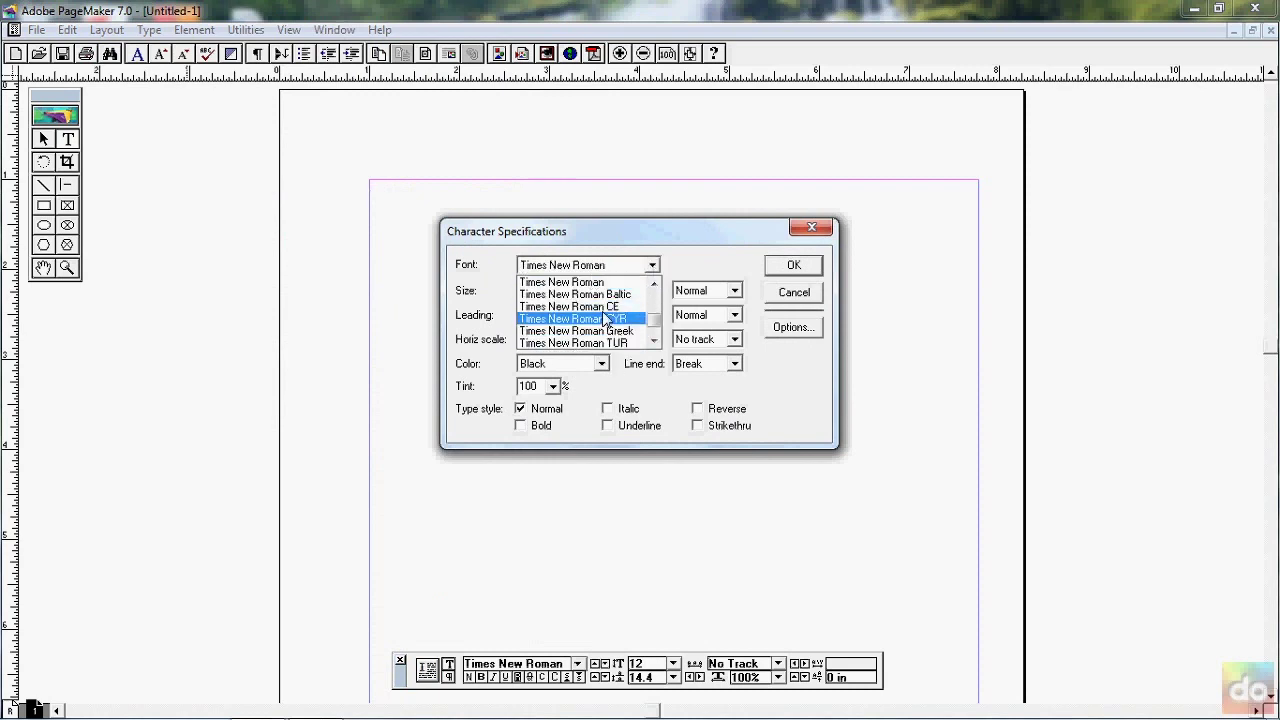
left_click(652, 265)
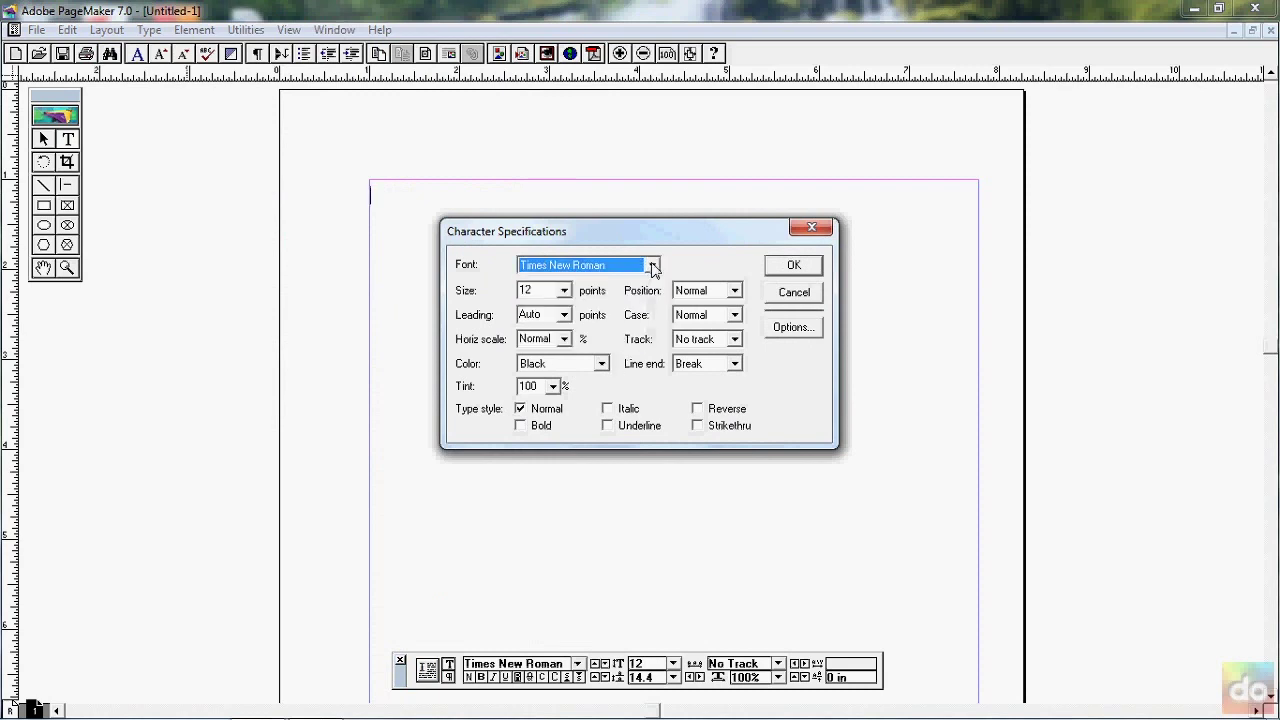
left_click(796, 298)
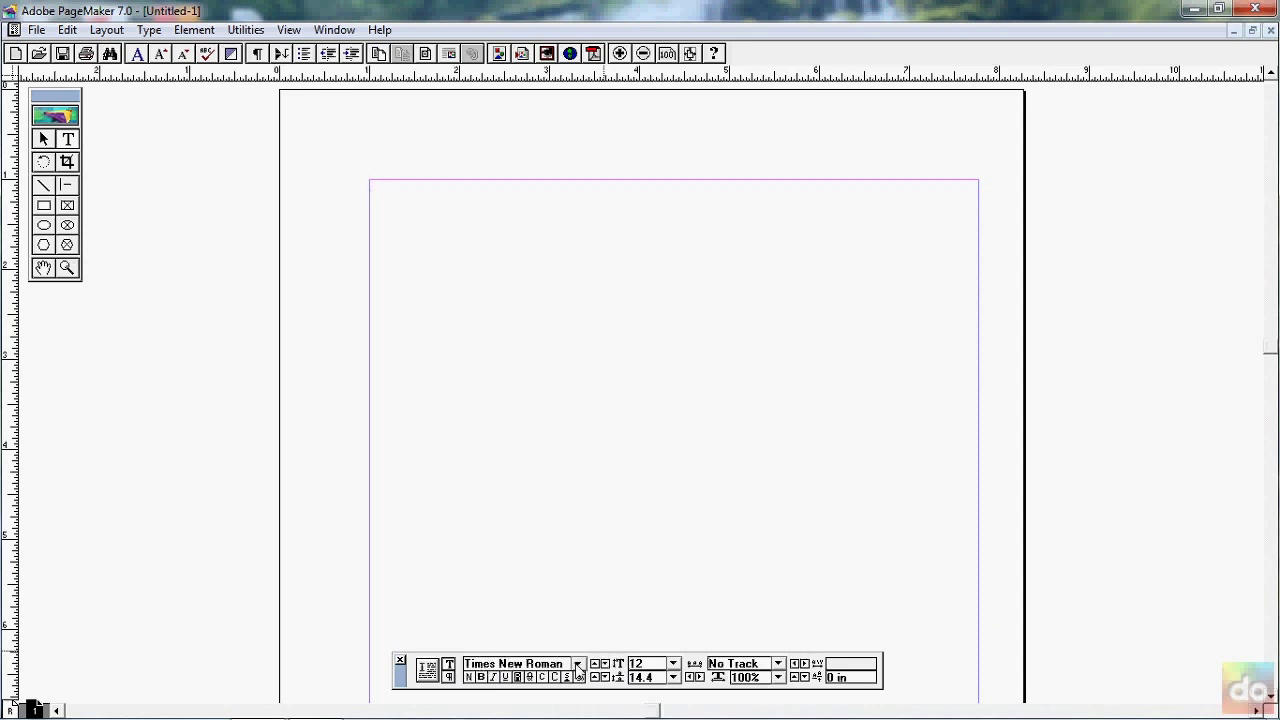
- Browse the Control palette font list, keep Times New Roman, and bring up the Type menu
left_click(577, 664)
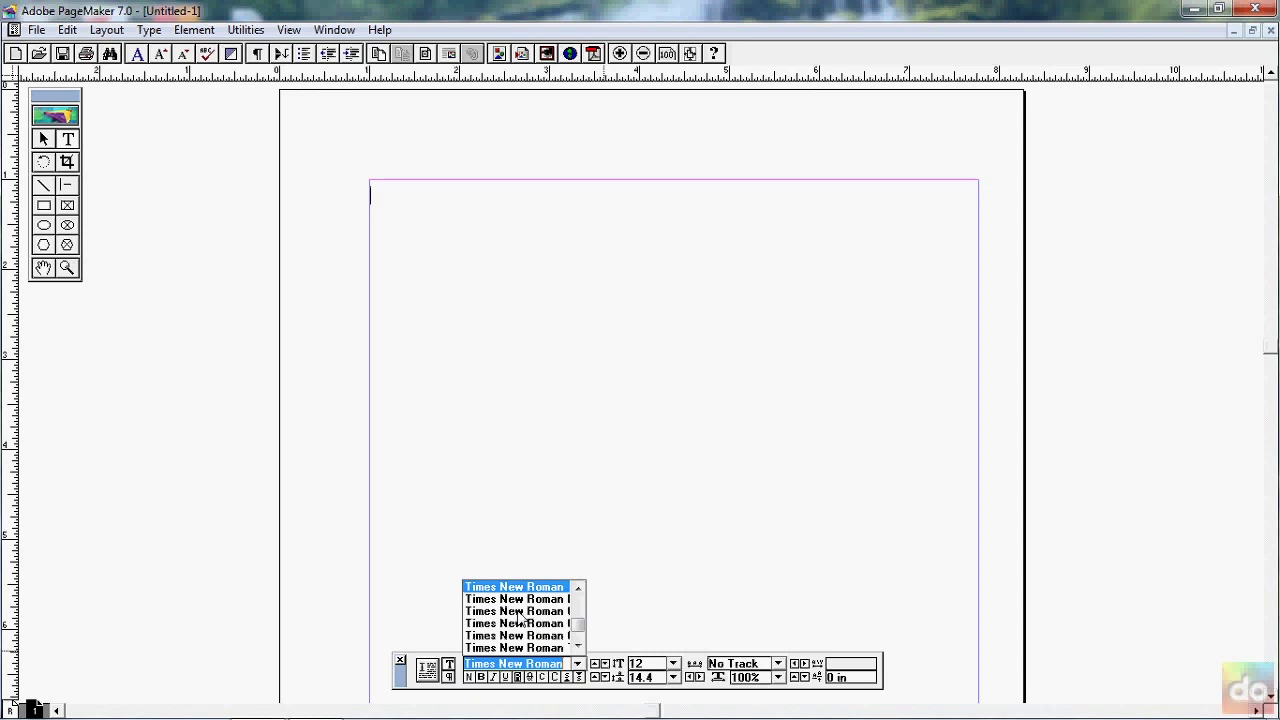
mouse_move(583, 628)
left_mouse_down()
mouse_move(585, 642)
mouse_move(585, 607)
mouse_move(580, 640)
mouse_move(580, 608)
mouse_move(580, 625)
left_mouse_up()
left_click(578, 588)
left_click(578, 588)
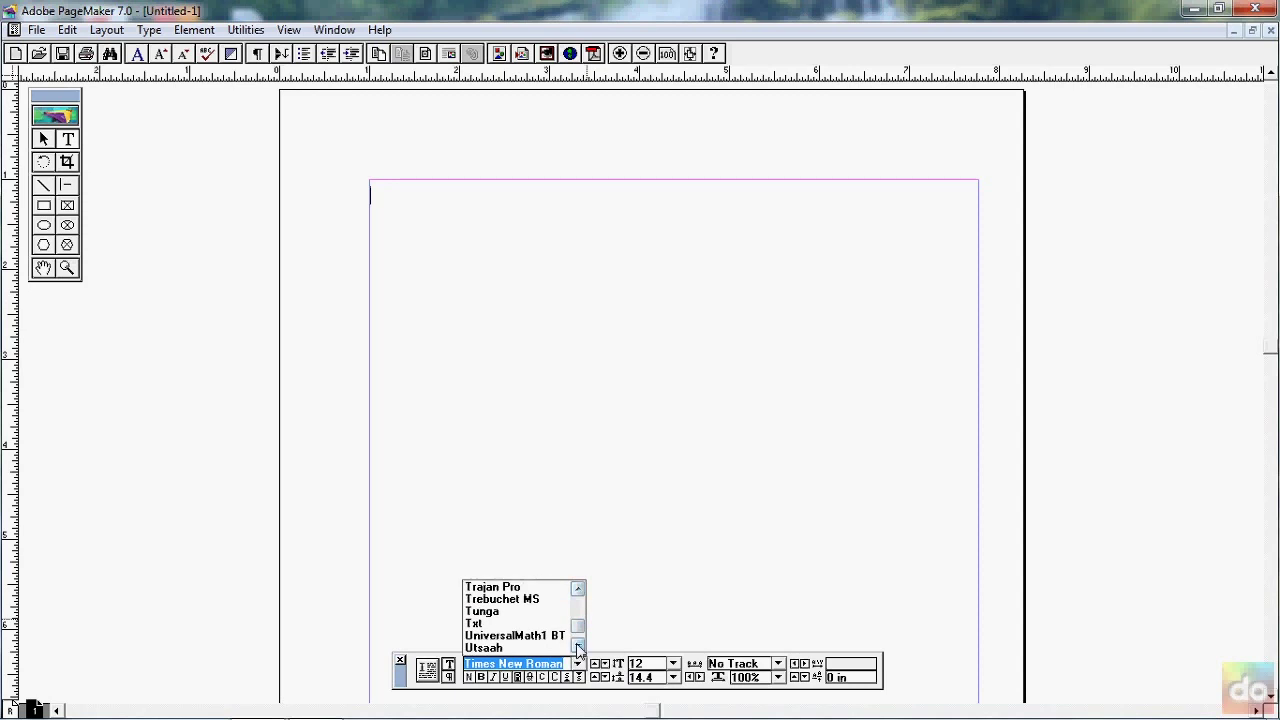
left_click(578, 646)
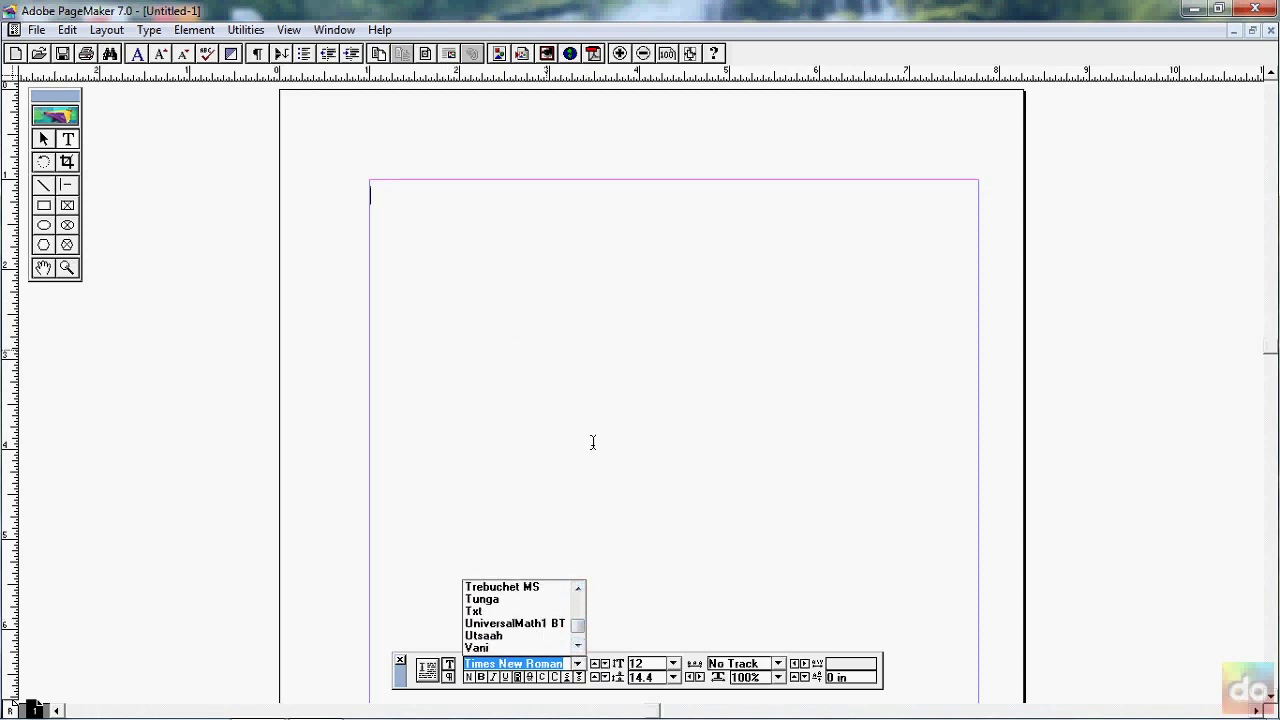
left_click(578, 666)
left_click(149, 29)
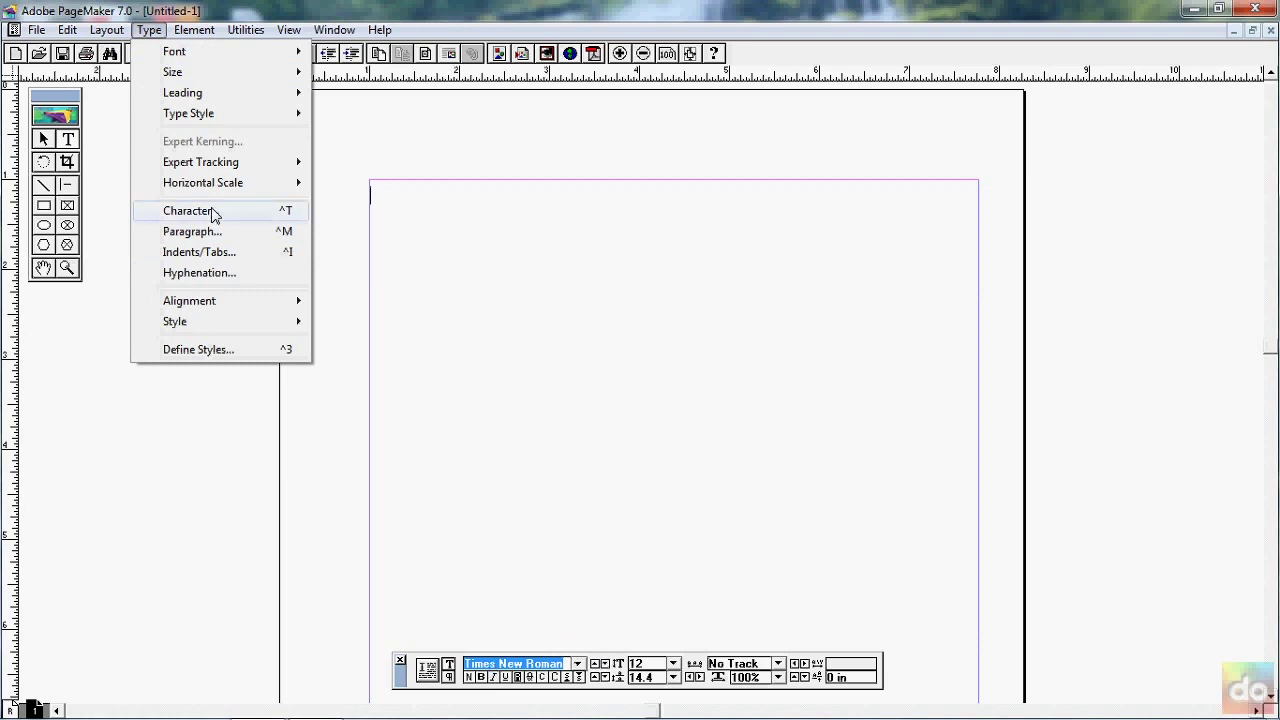
- In Character Specifications, change the font from Times New Roman to -Win--Researcher at 12 pt
left_click(190, 211)
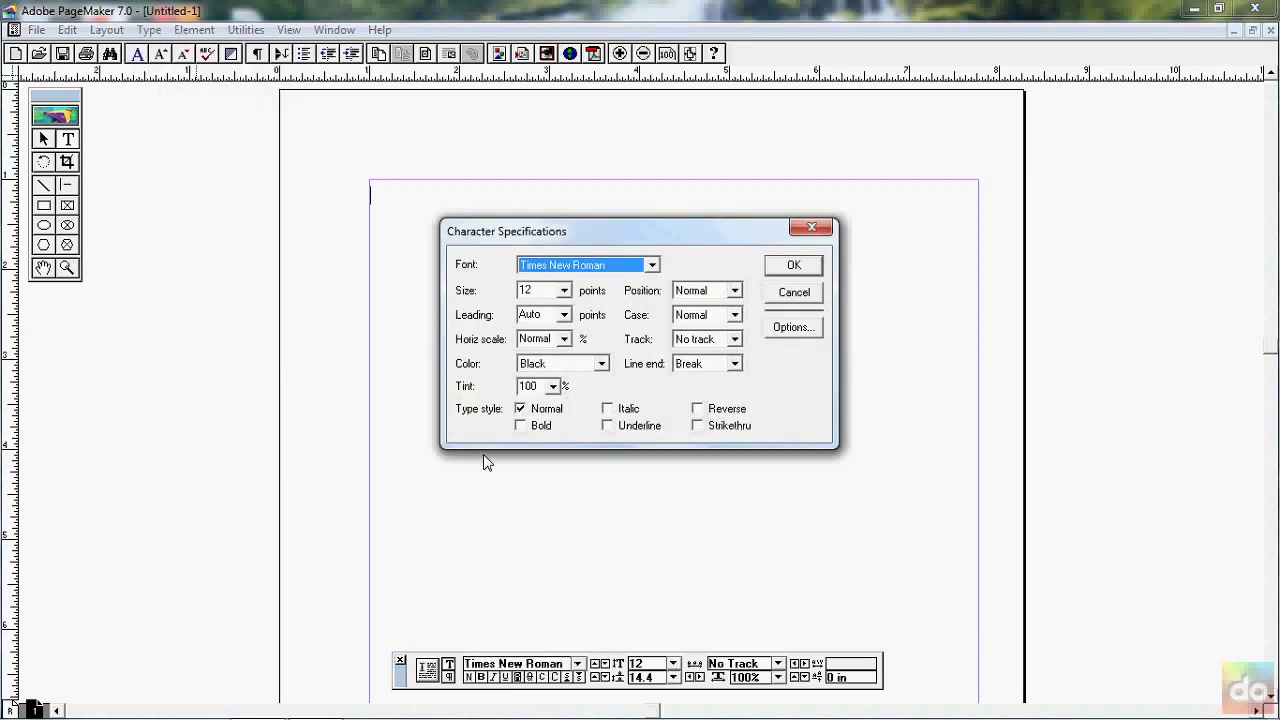
left_click(651, 266)
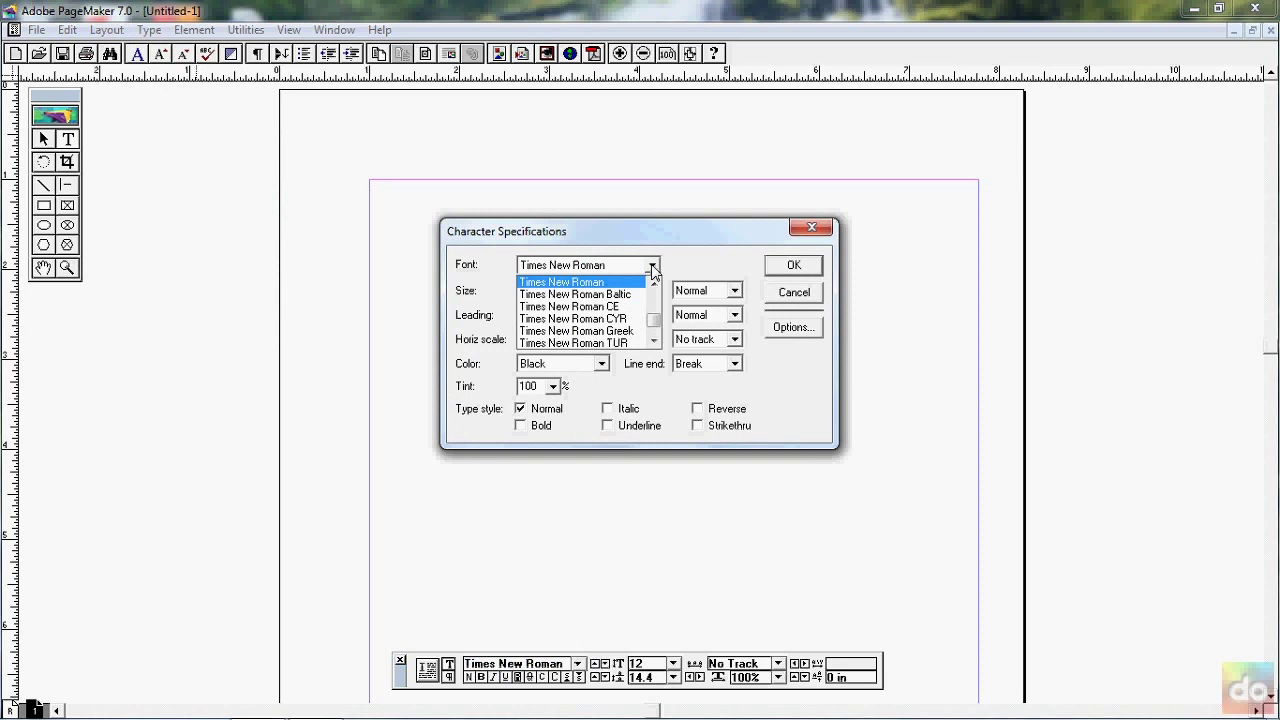
left_click(651, 267)
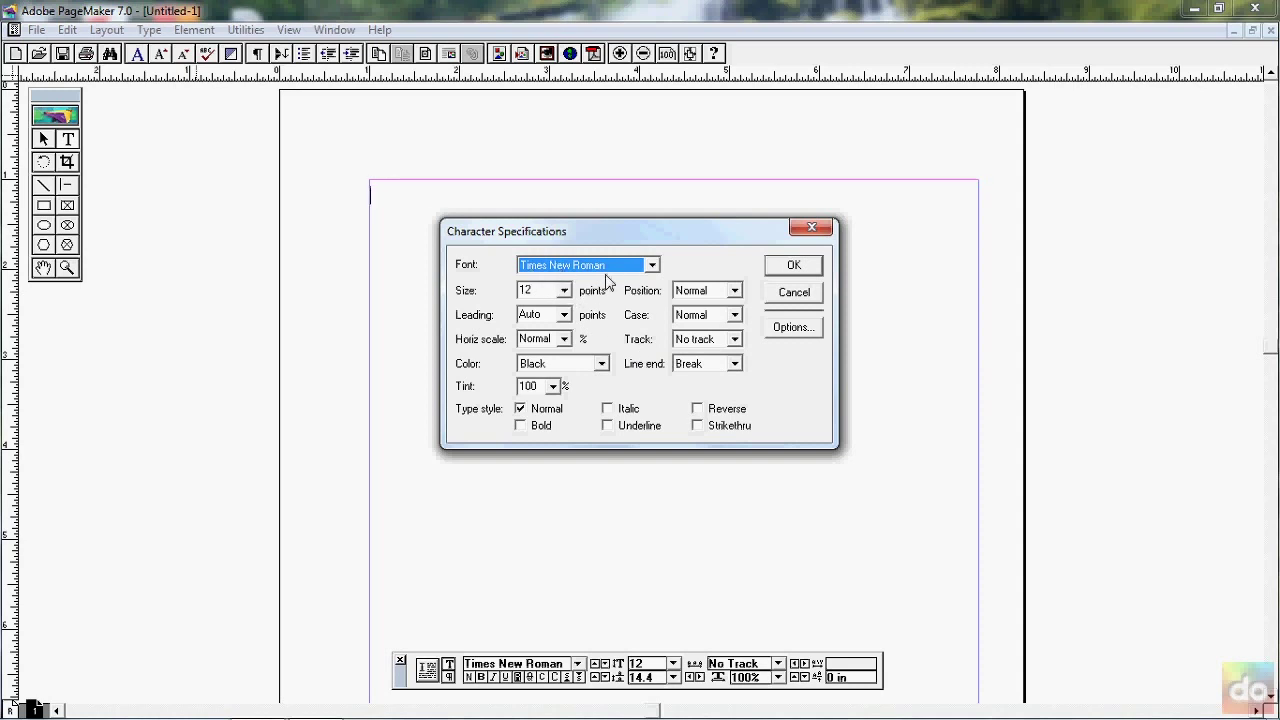
left_click(651, 265)
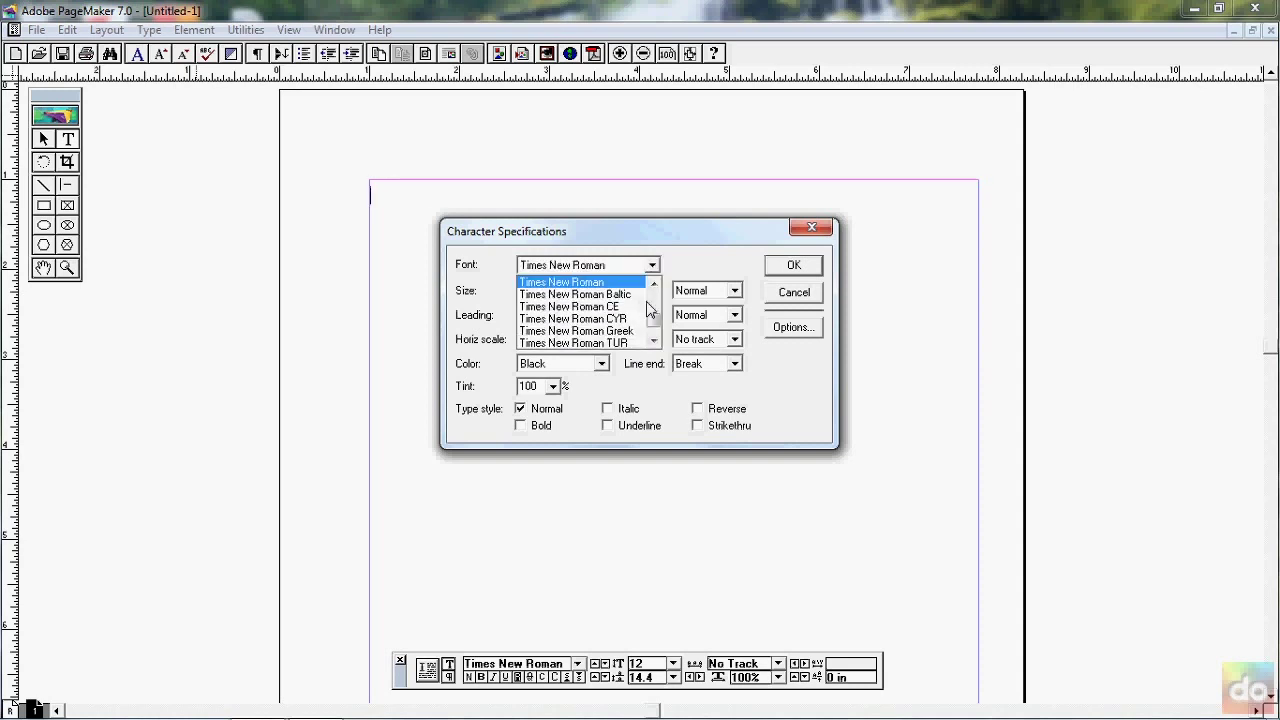
left_click(651, 265)
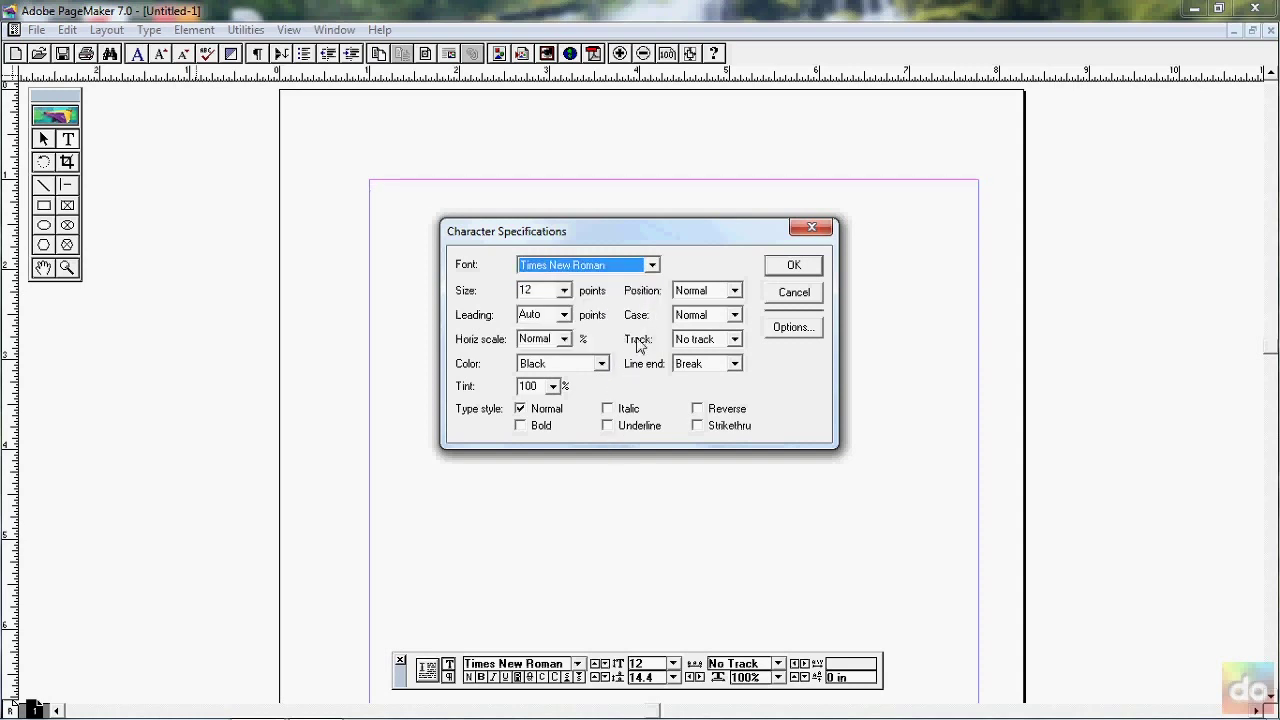
left_click(651, 268)
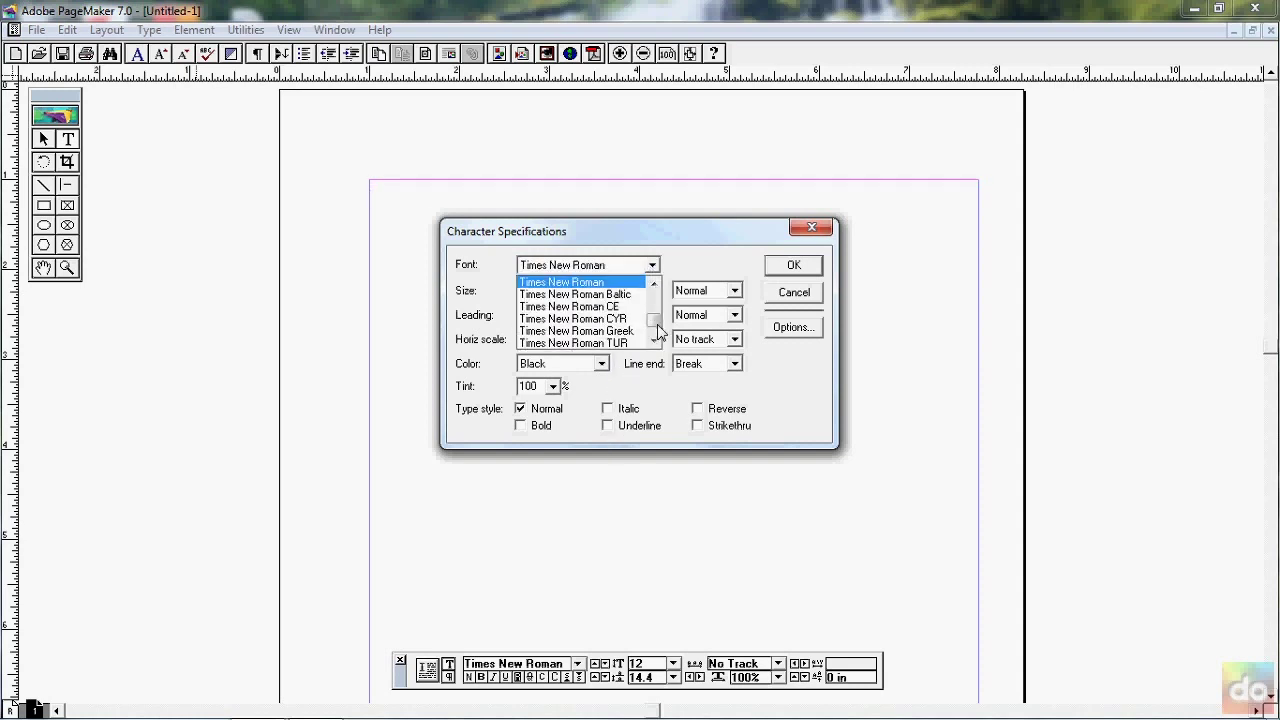
left_click_drag(656, 333, 658, 300)
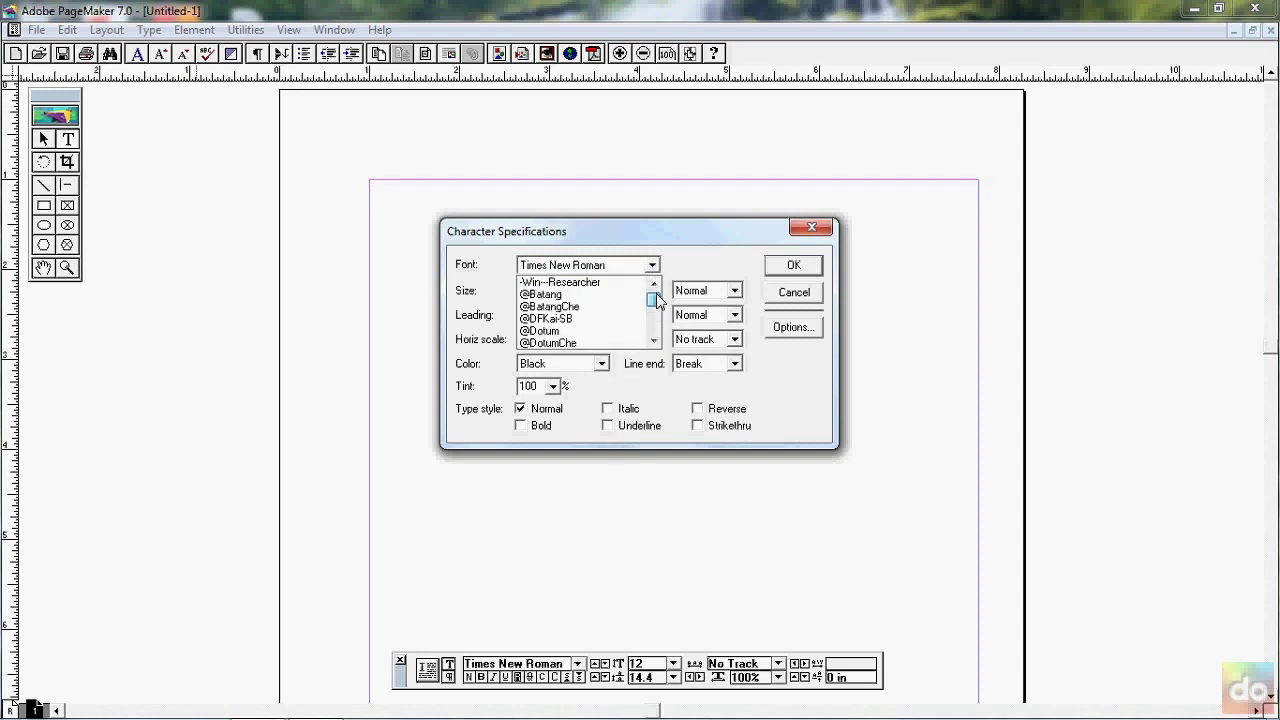
left_click(598, 284)
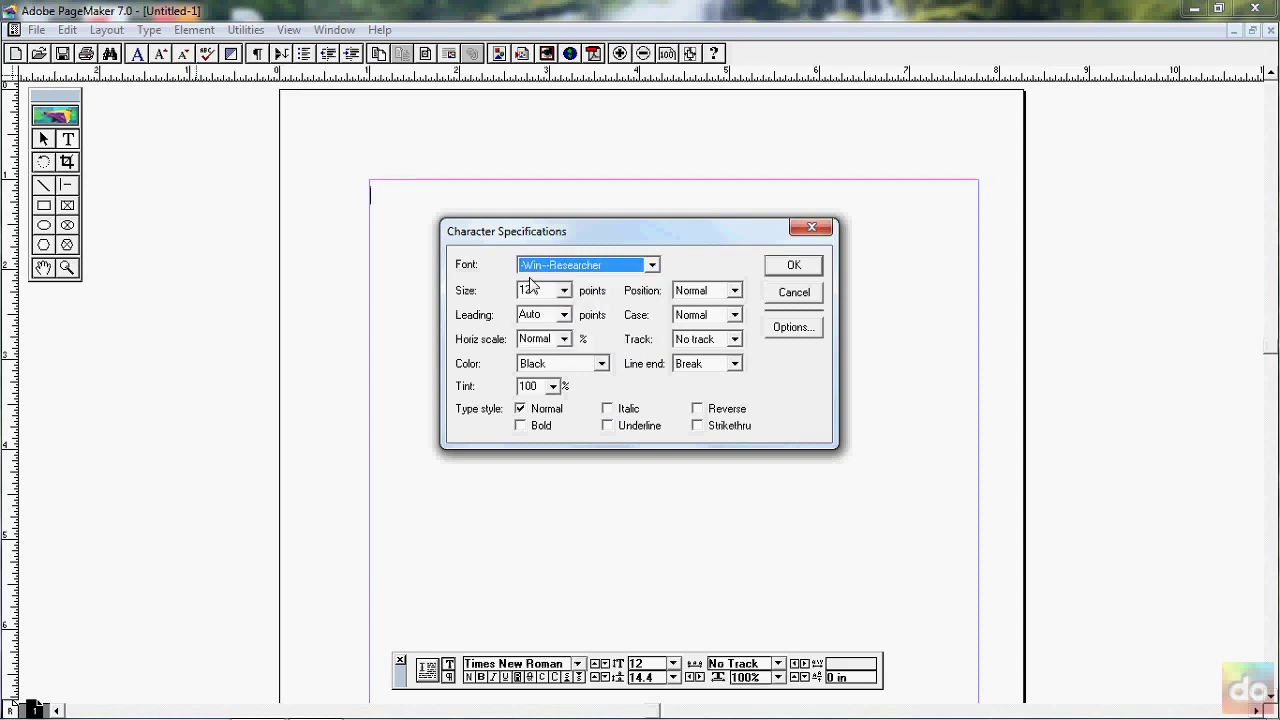
left_click(652, 265)
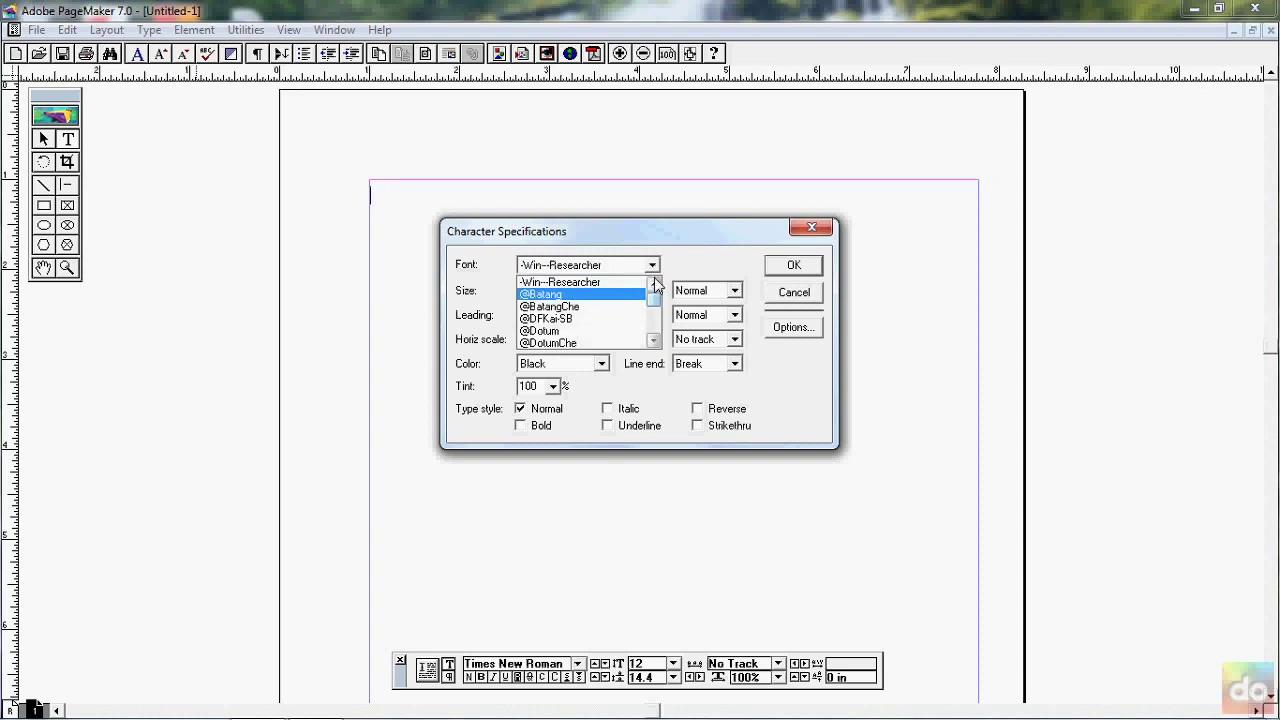
left_click(654, 268)
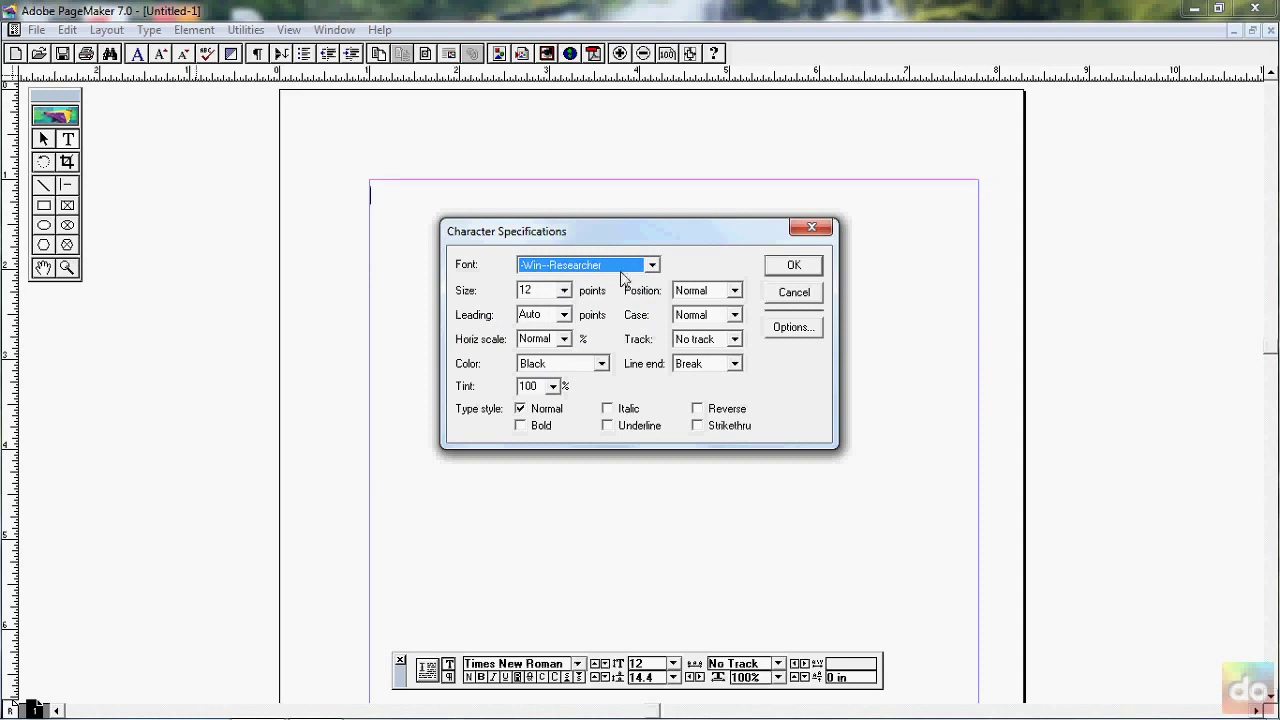
- Try a custom point size, typing 16 into the Size box after correcting a mistyped 7
left_click(564, 291)
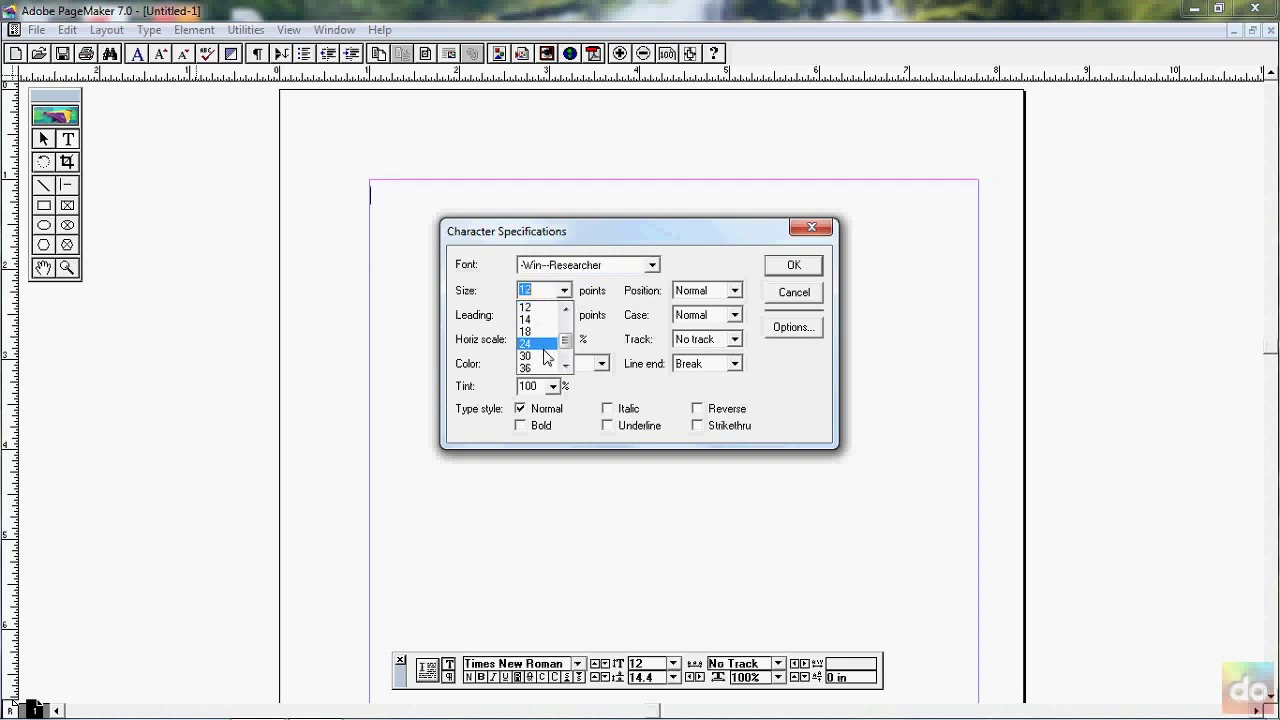
left_click(549, 291)
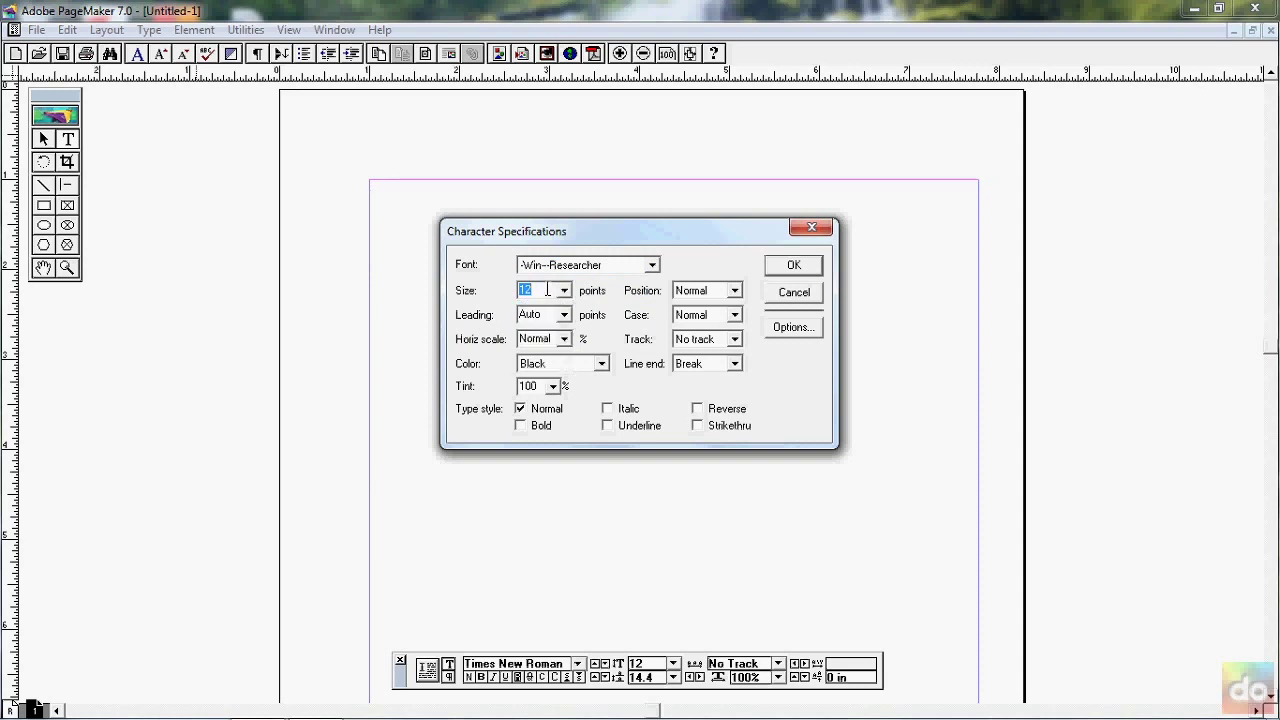
type("7")
key("BackSpace")
type("16")
- Scroll the Font list and choose Times New Roman
left_click(653, 268)
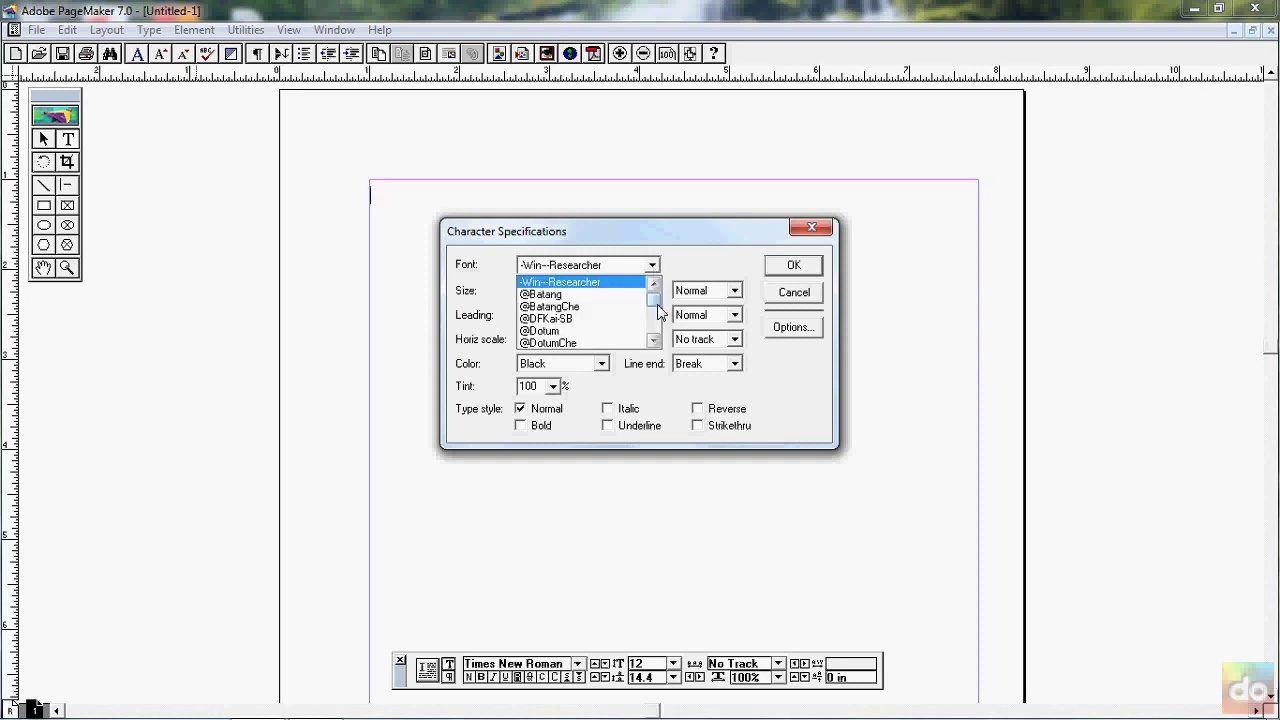
left_click_drag(656, 303, 659, 321)
scroll(623, 323, "down", 5)
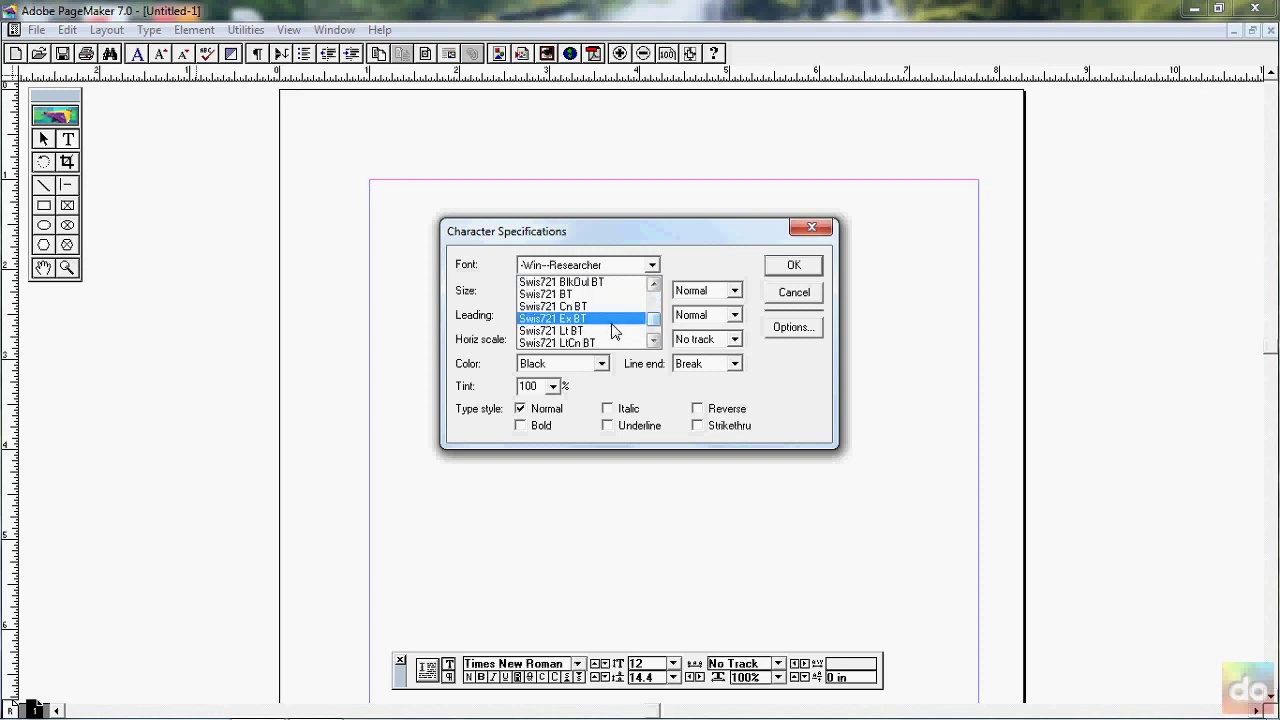
scroll(606, 326, "down", 3)
scroll(606, 326, "down", 3)
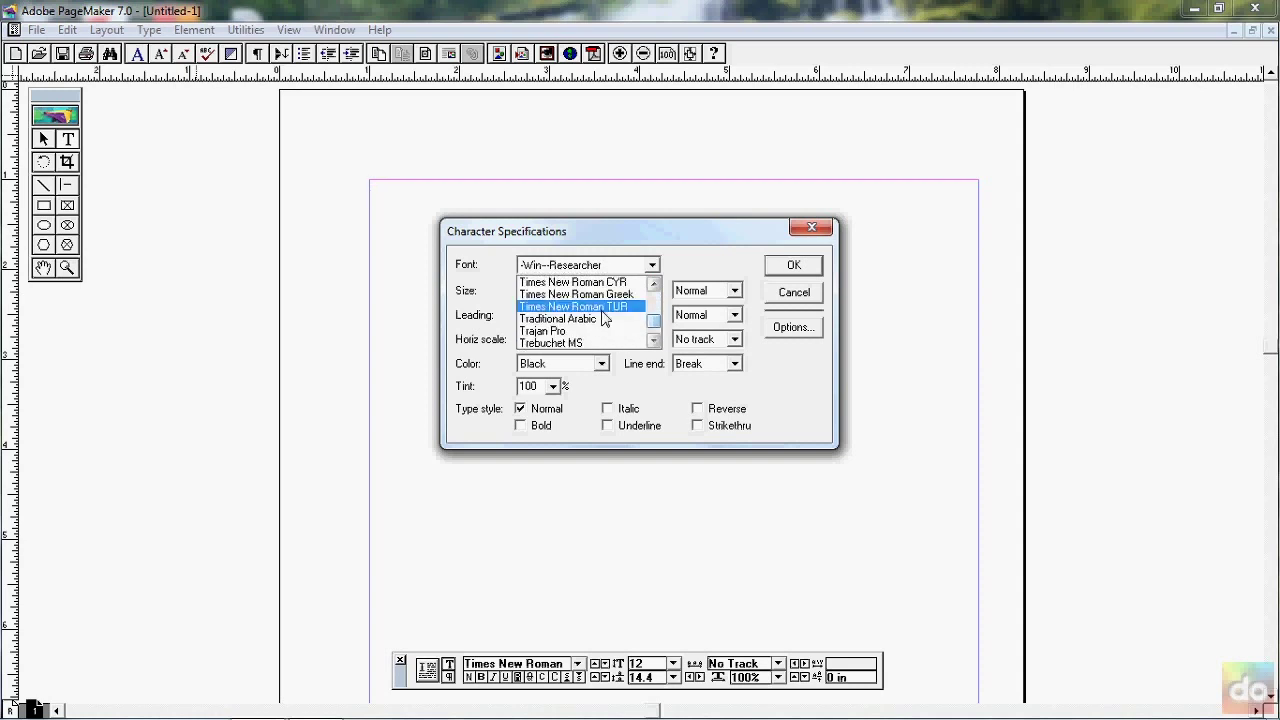
scroll(606, 320, "up", 1)
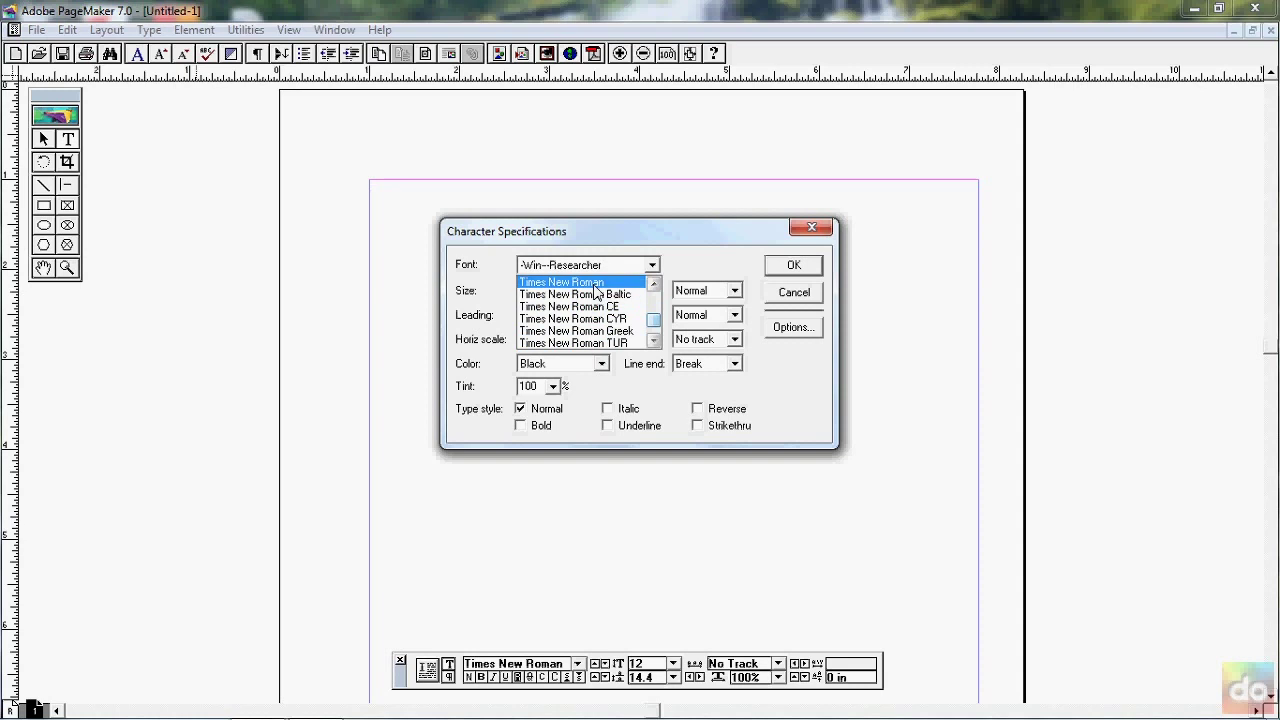
left_click(596, 285)
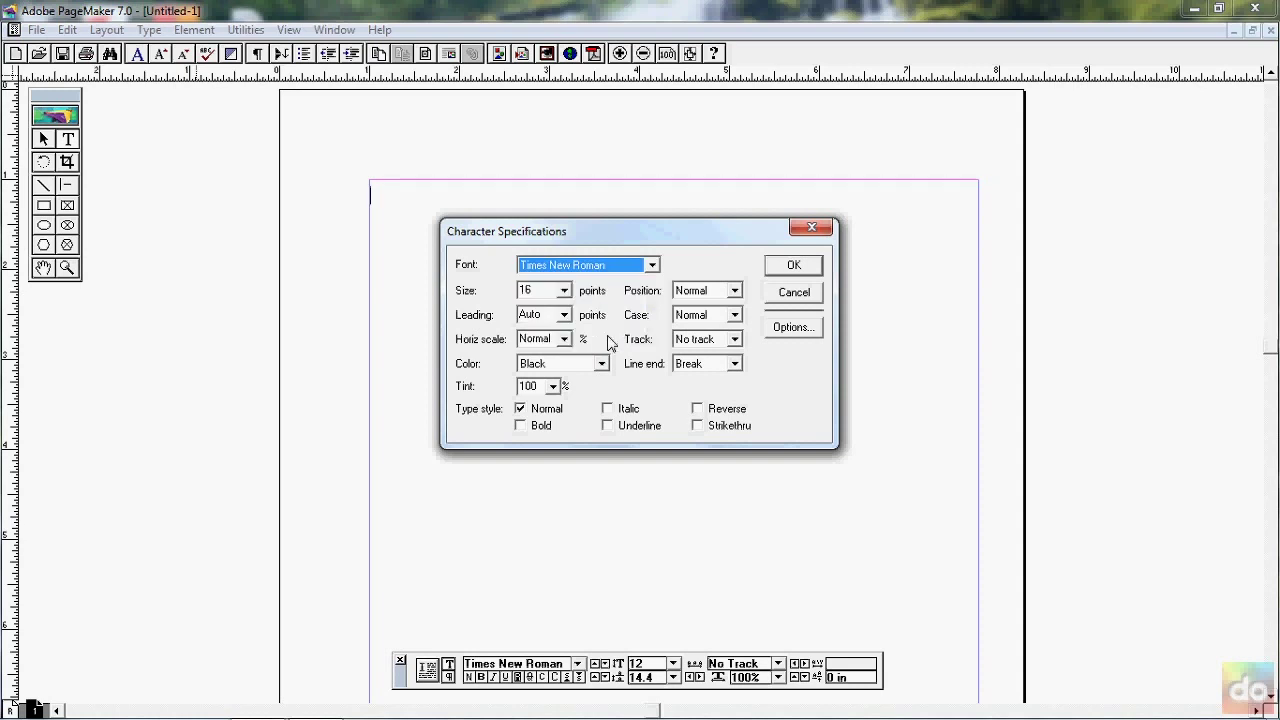
- Set the point size to 14, keeping Times New Roman as the font
left_click(565, 291)
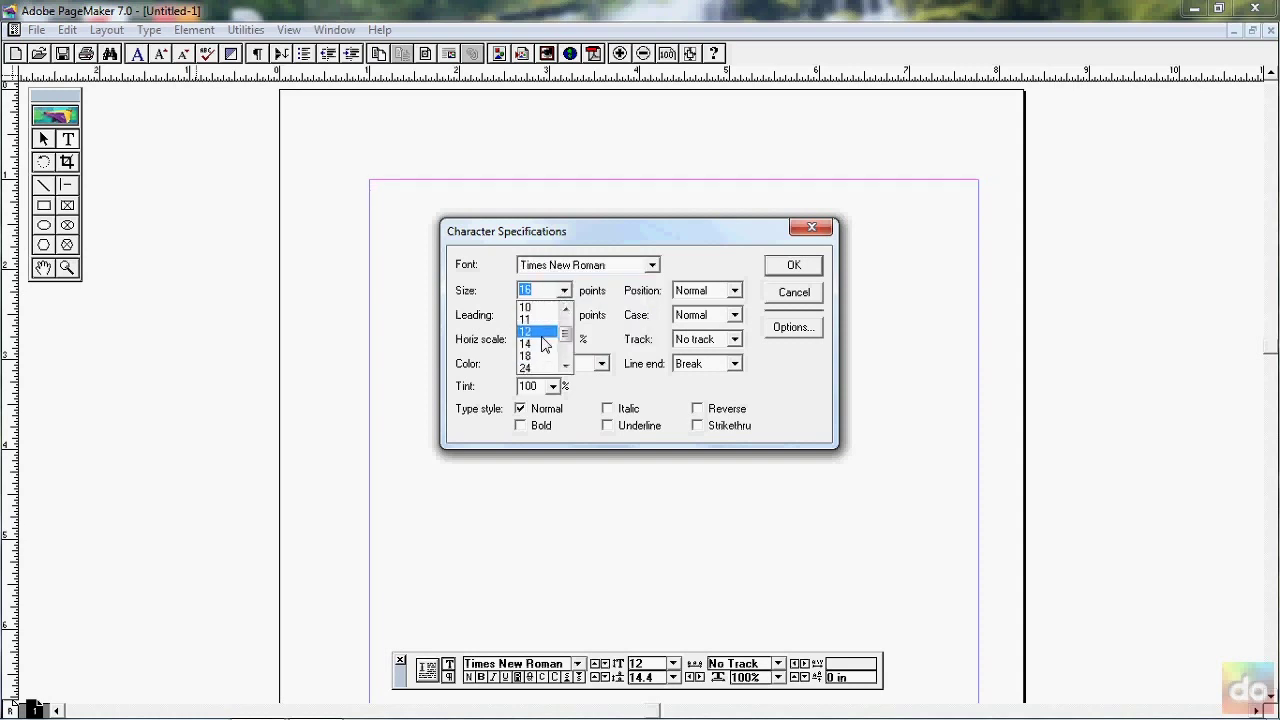
left_click(540, 343)
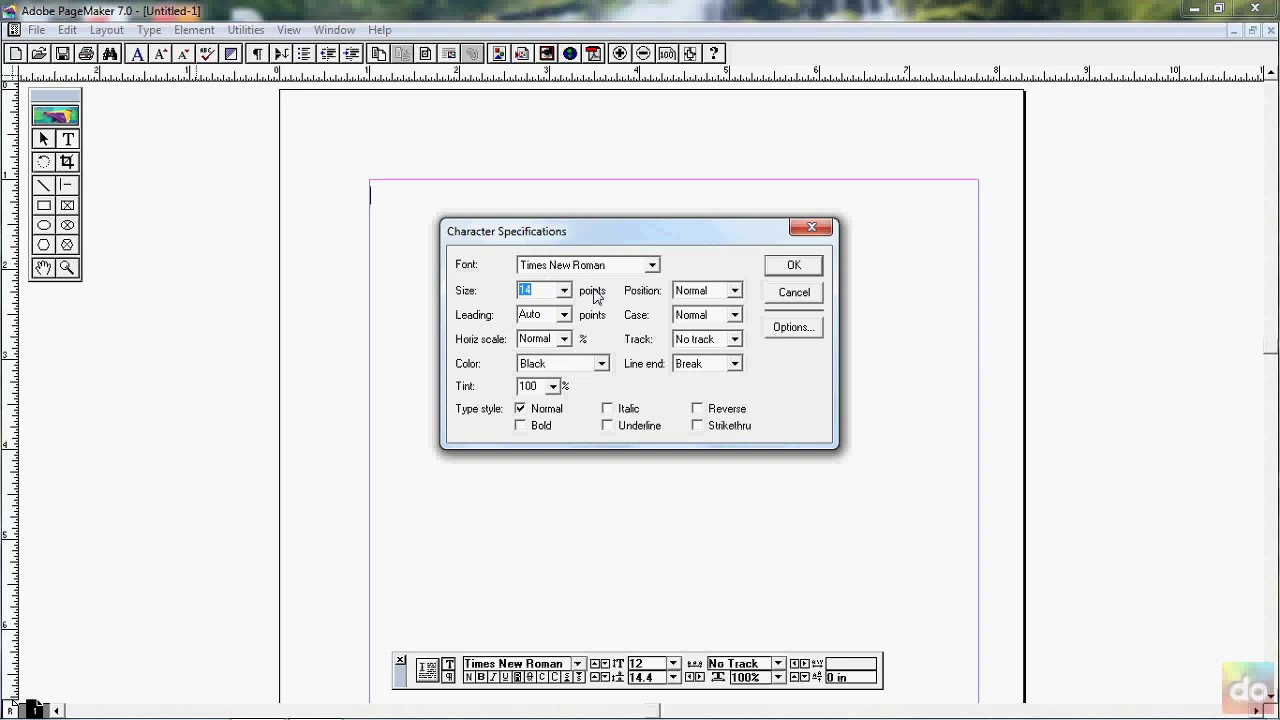
left_click(652, 266)
left_click(655, 274)
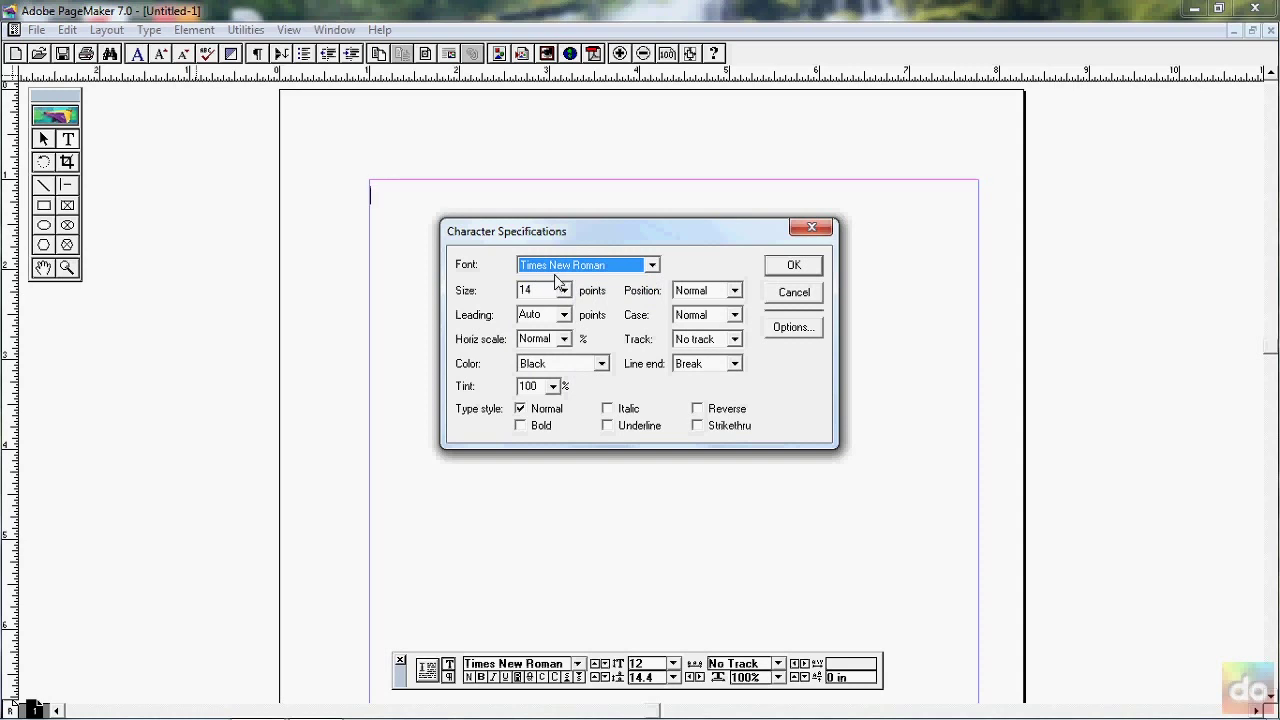
- Reselect Times New Roman in the Font list and apply the 14 pt settings with OK
key("Home")
key("t")
left_click(652, 266)
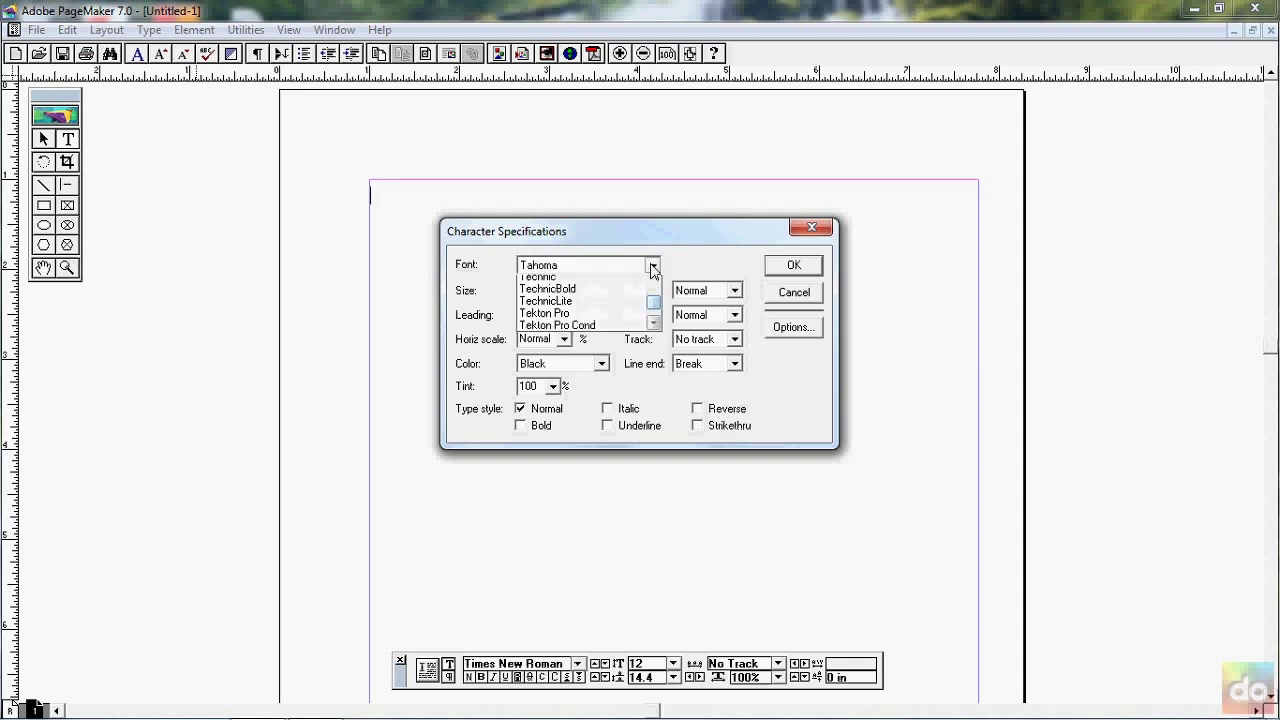
scroll(605, 316, "down", 2)
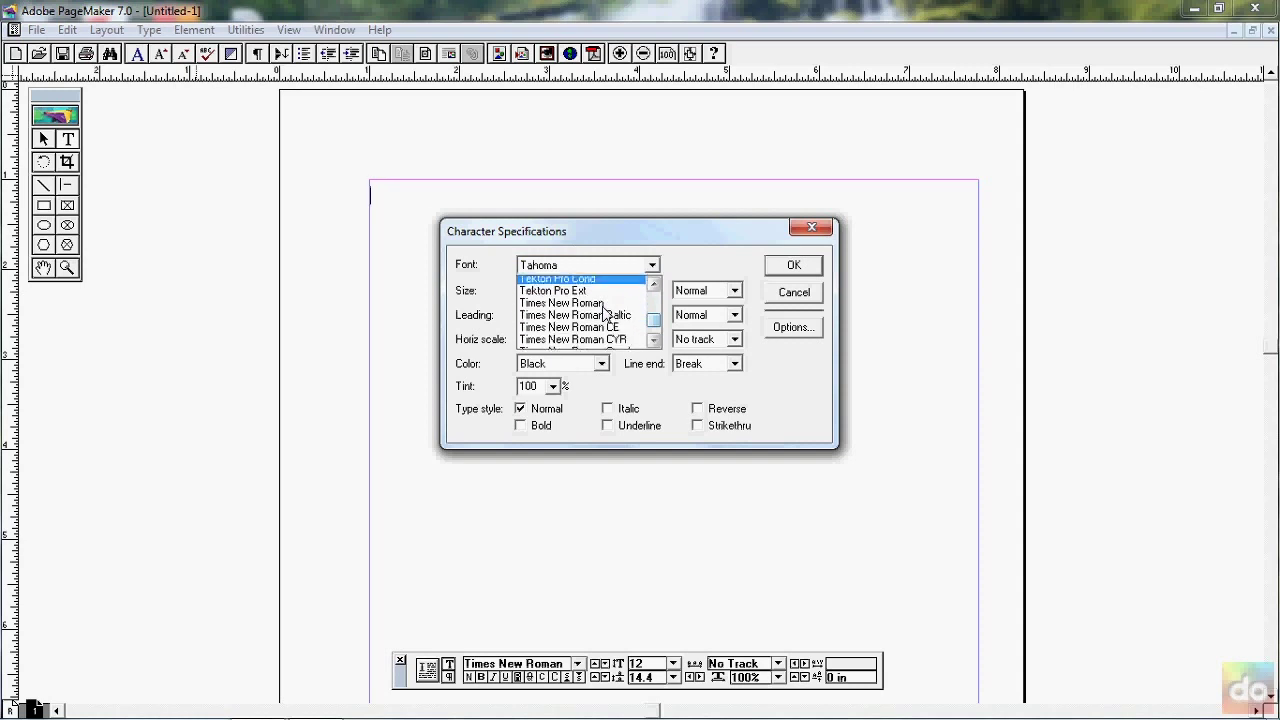
left_click(580, 296)
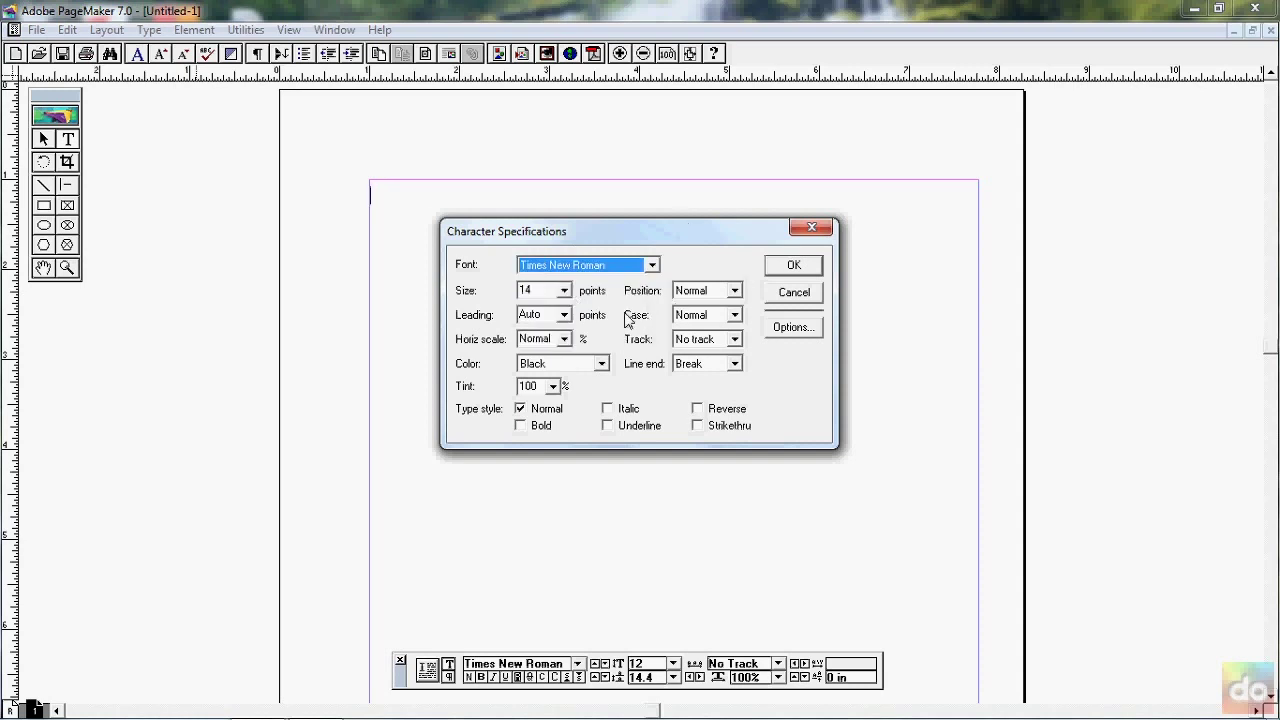
left_click(796, 269)
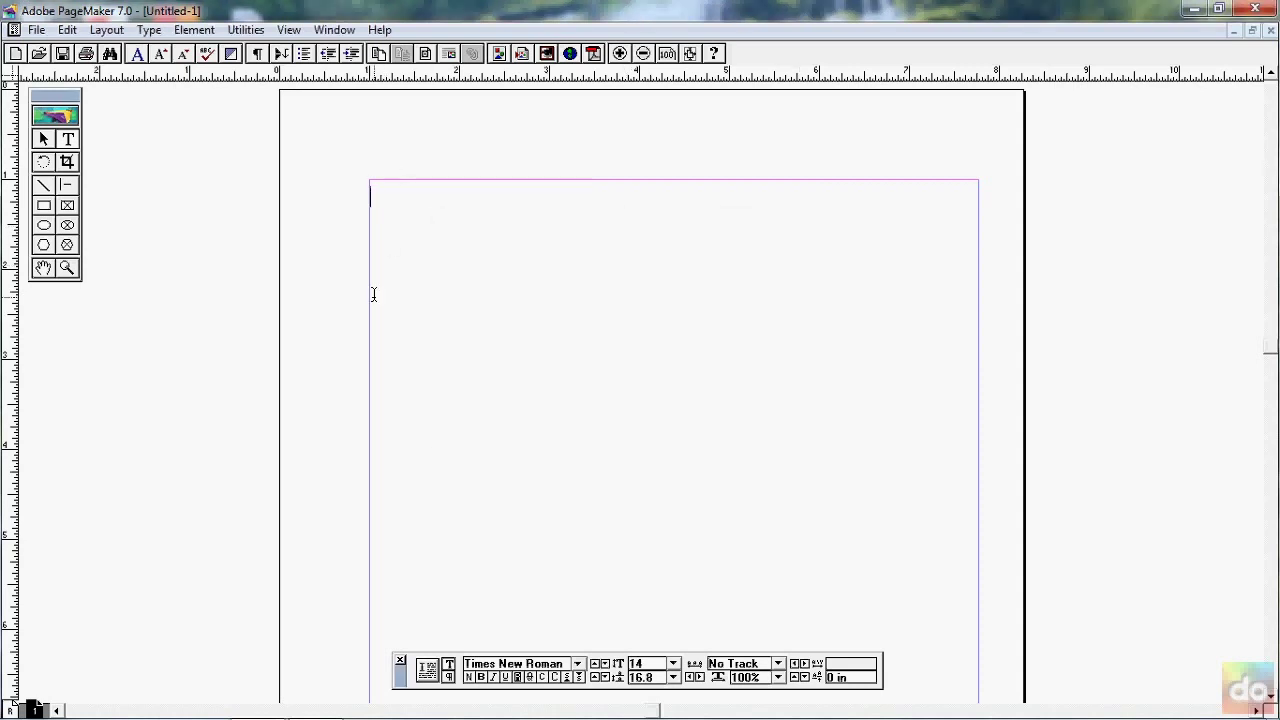
- Type 'Computer' as the first line of the page
type("Computer")
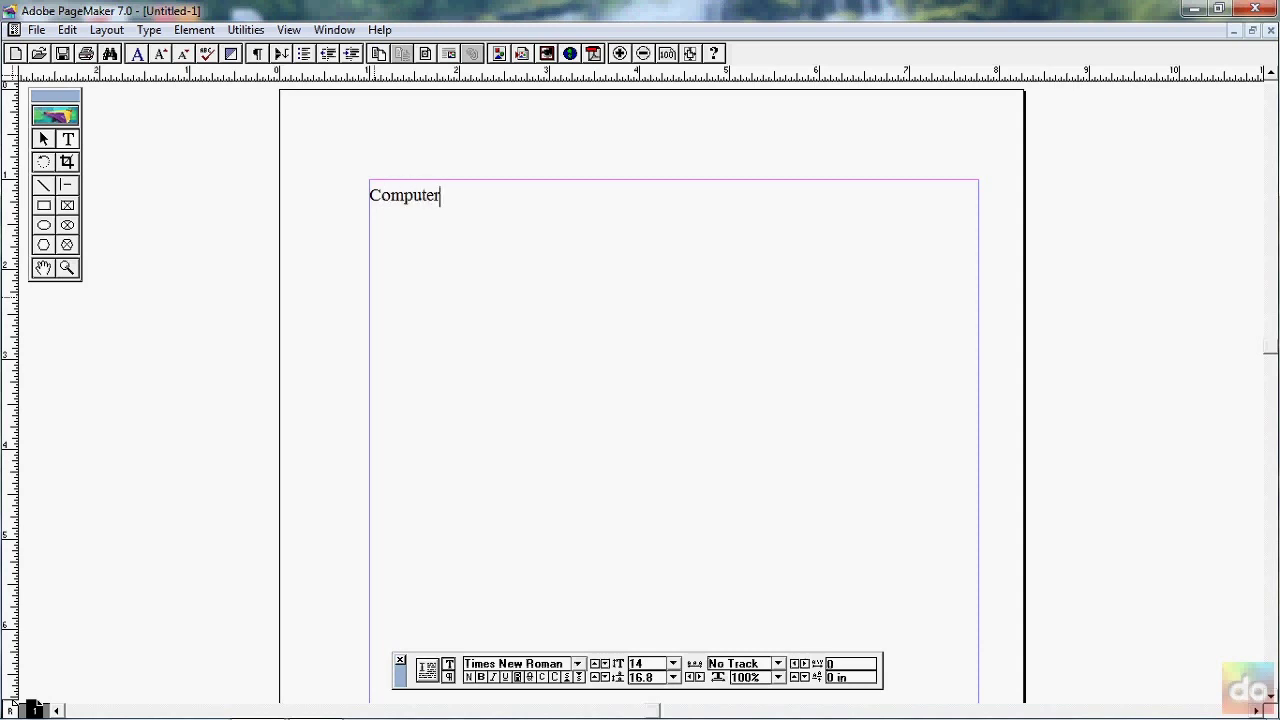